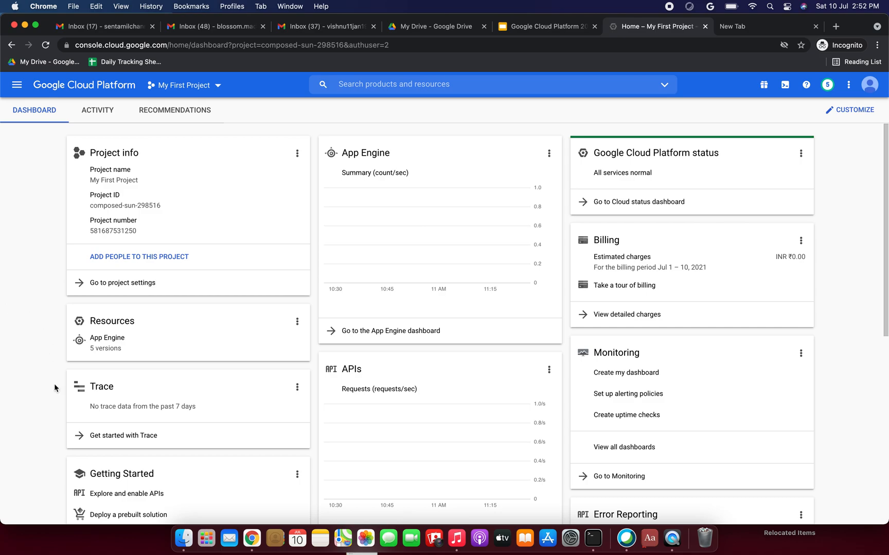
Open the Cloud Storage bucket browser for the current project.
left_click(17, 85)
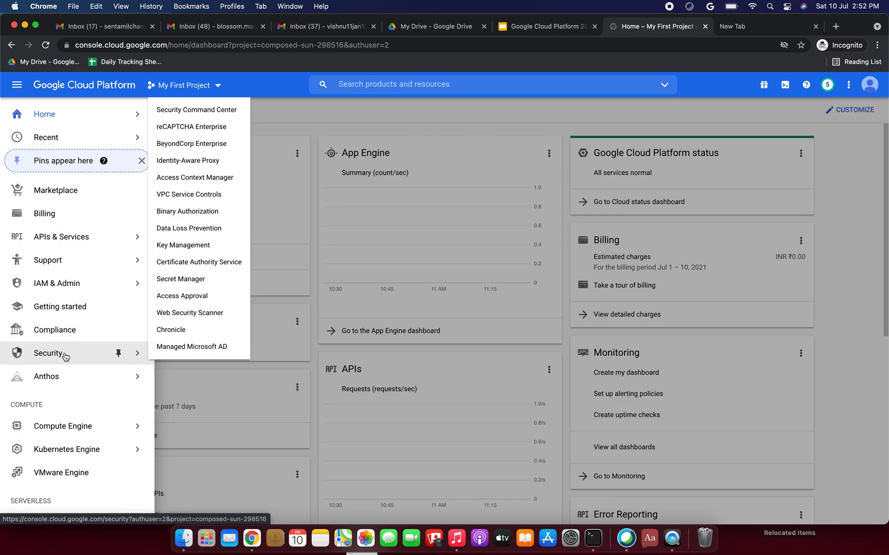
scroll(66, 355, "down", 5)
scroll(65, 357, "down", 3)
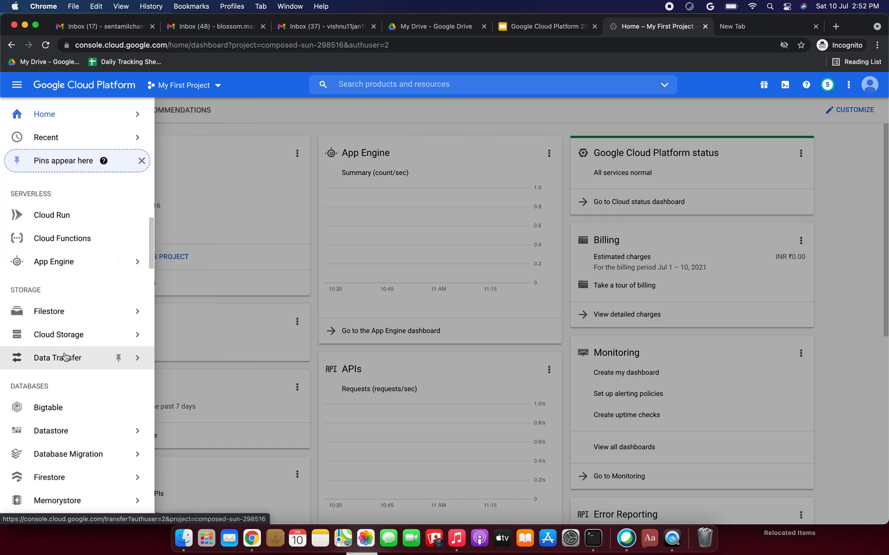
mouse_move(66, 341)
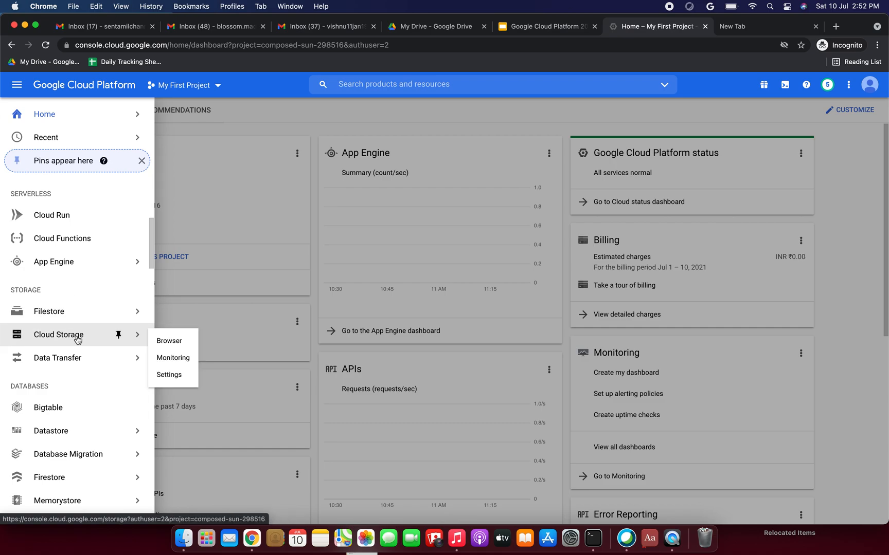
left_click(168, 341)
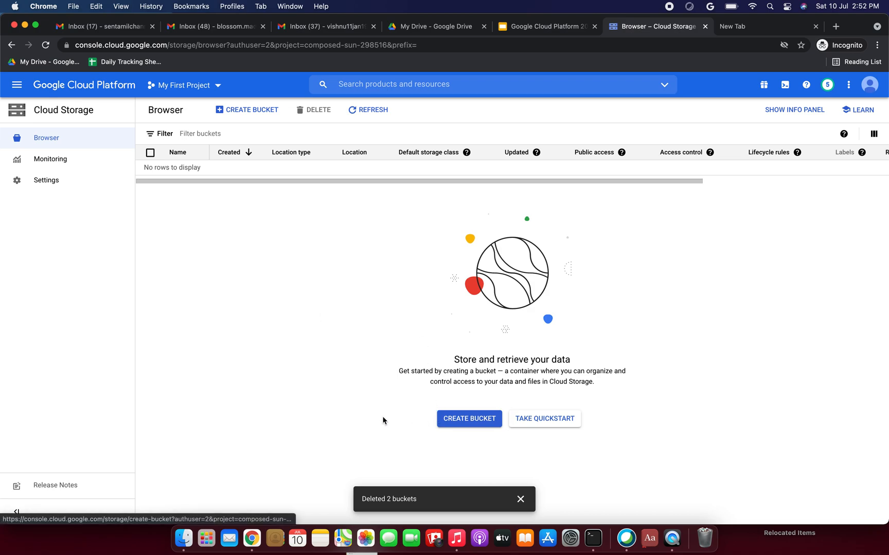
Start creating a new storage bucket and name it hyderabad588.
left_click(461, 419)
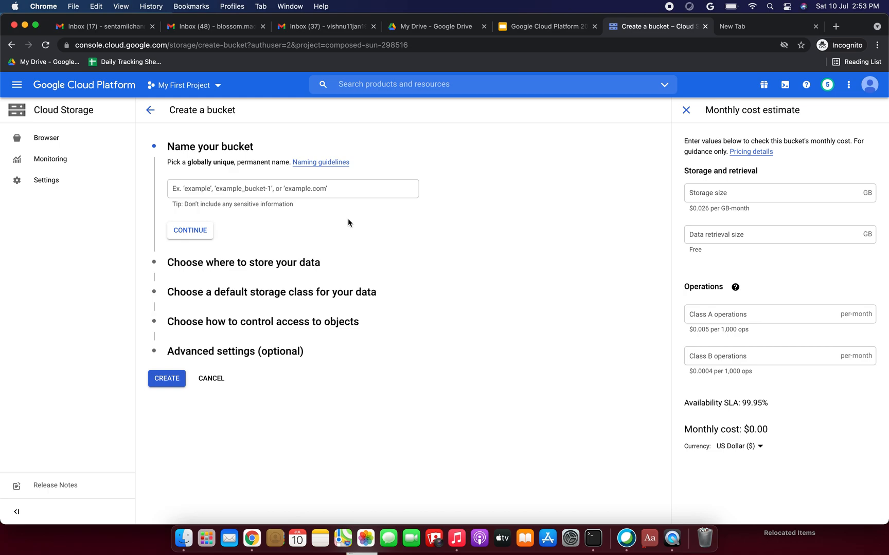
left_click(328, 190)
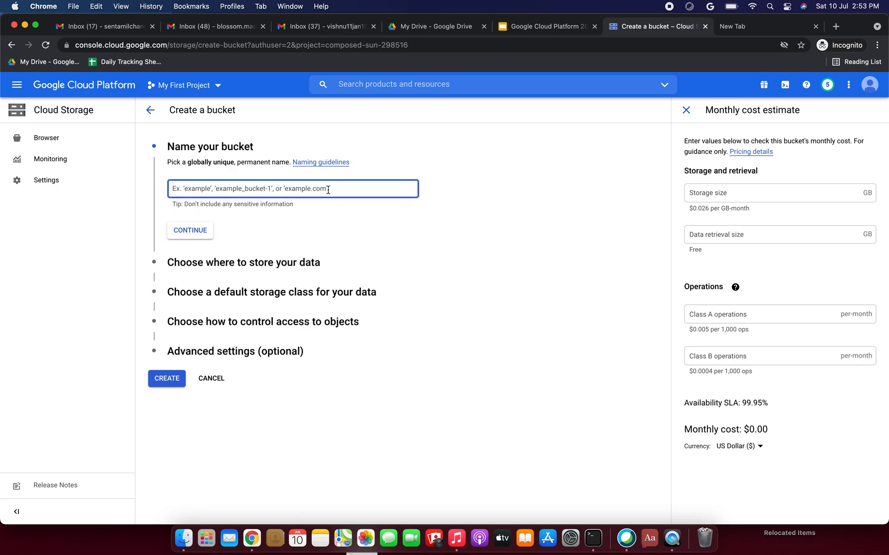
type("hyderabad5")
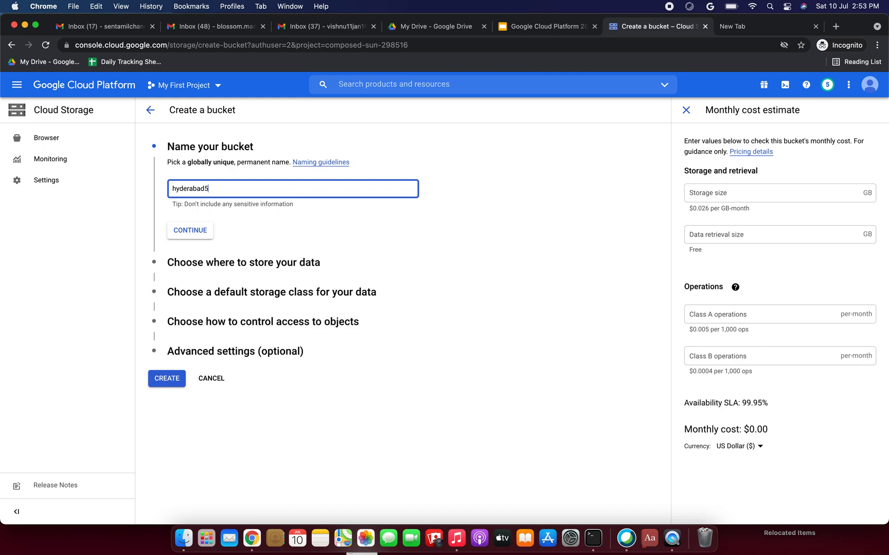
type("88")
left_click(204, 233)
Create the bucket with the default us multi-region location, Standard storage class, uniform access control and Google-managed encryption key.
left_click_drag(176, 222, 211, 222)
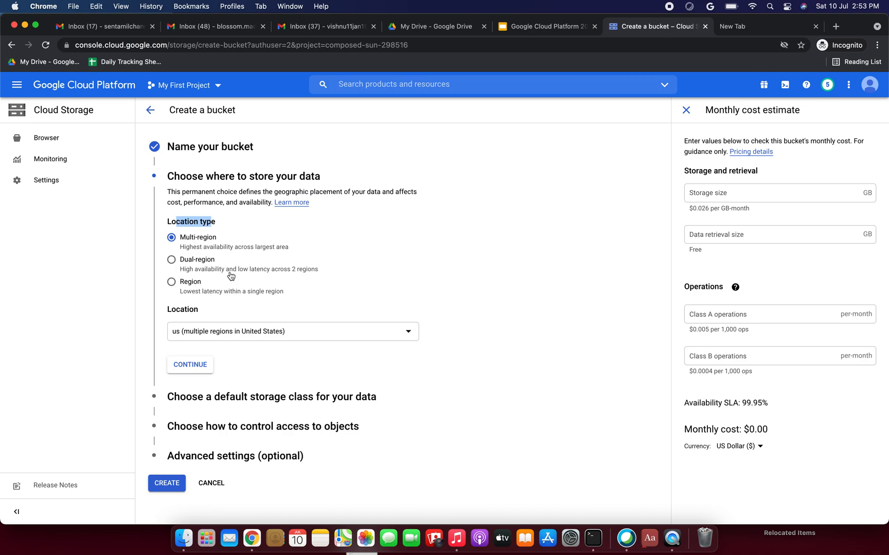
left_click(190, 364)
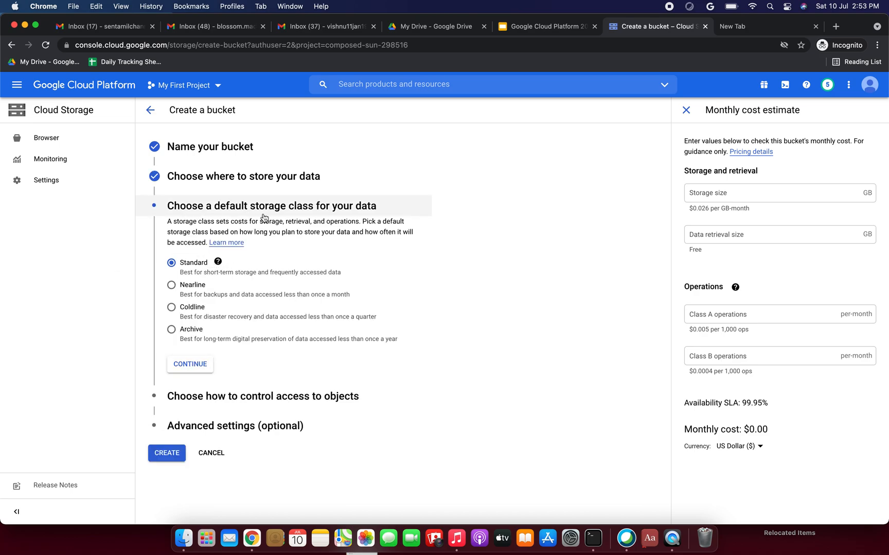
left_click(218, 262)
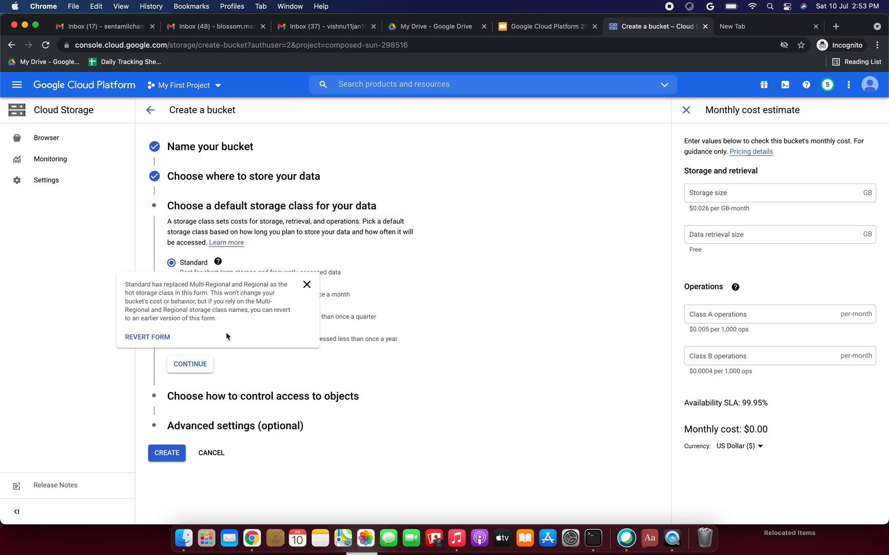
left_click(190, 364)
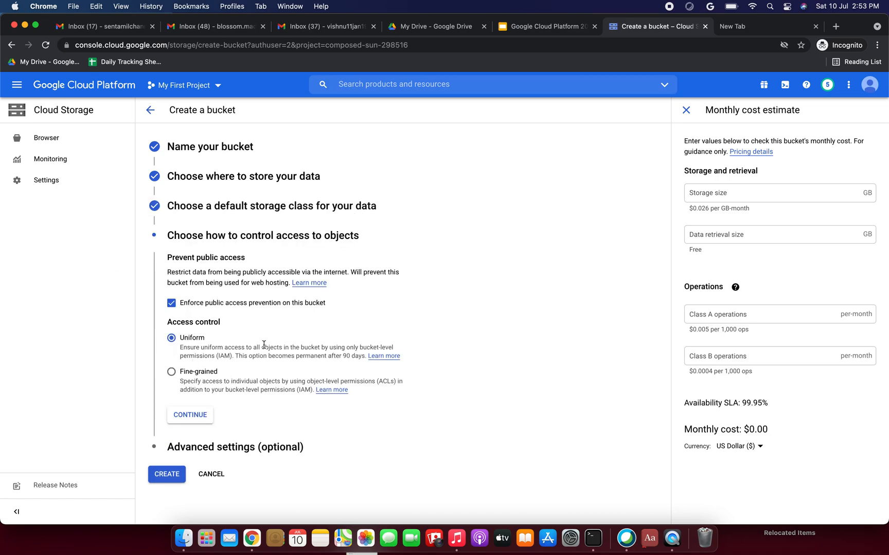
left_click(189, 417)
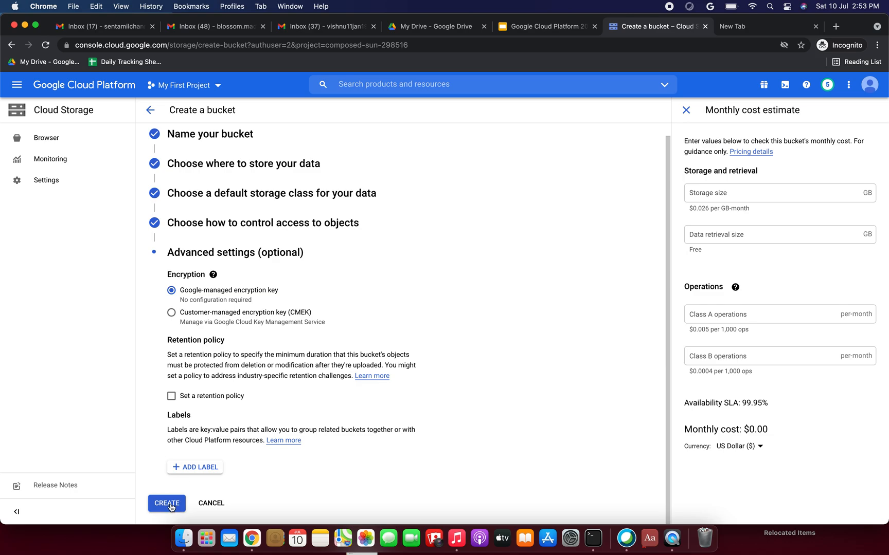
left_click(169, 505)
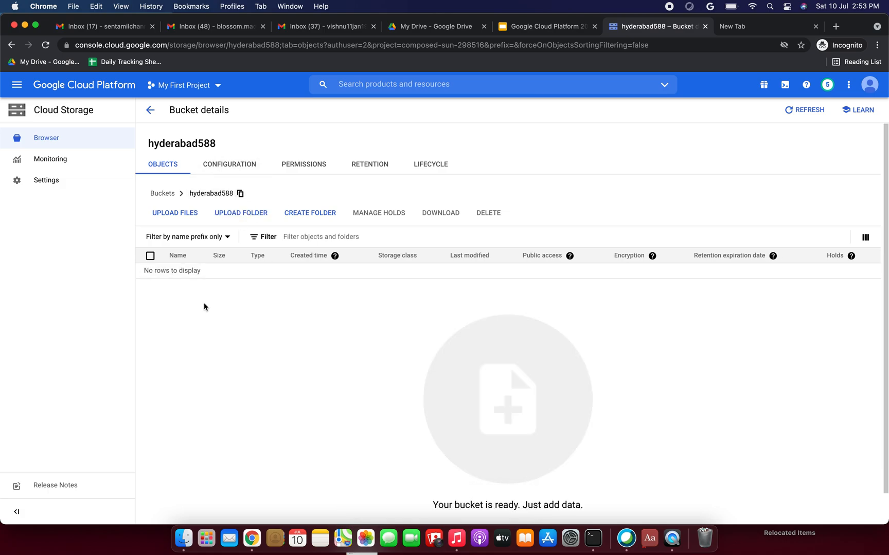
Upload the desktop image "Screenshot 2021-07-08 at 2.07.06 PM.png" to the hyderabad588 bucket.
left_click(172, 212)
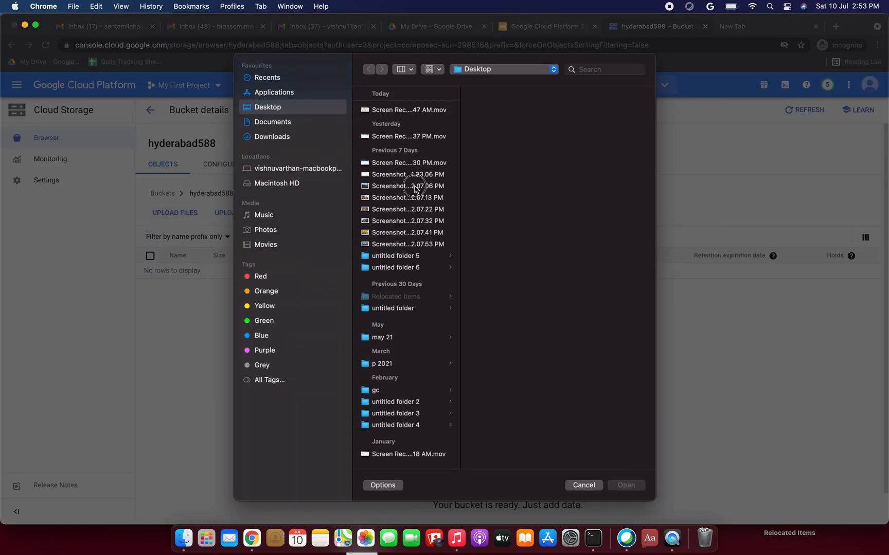
left_click(415, 187)
left_click(631, 487)
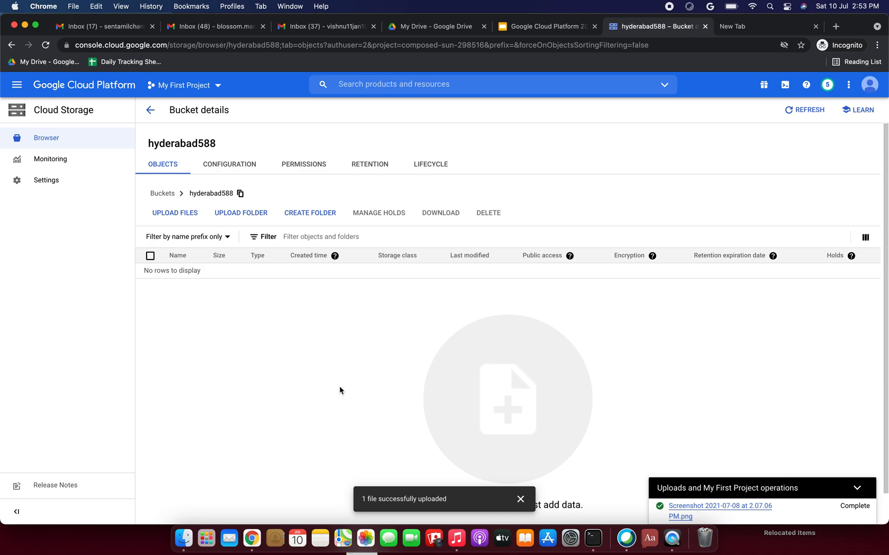
Upload the five desktop screenshots from 2.07.13 PM through 2.07.53 PM to the hyderabad588 bucket.
left_click(191, 214)
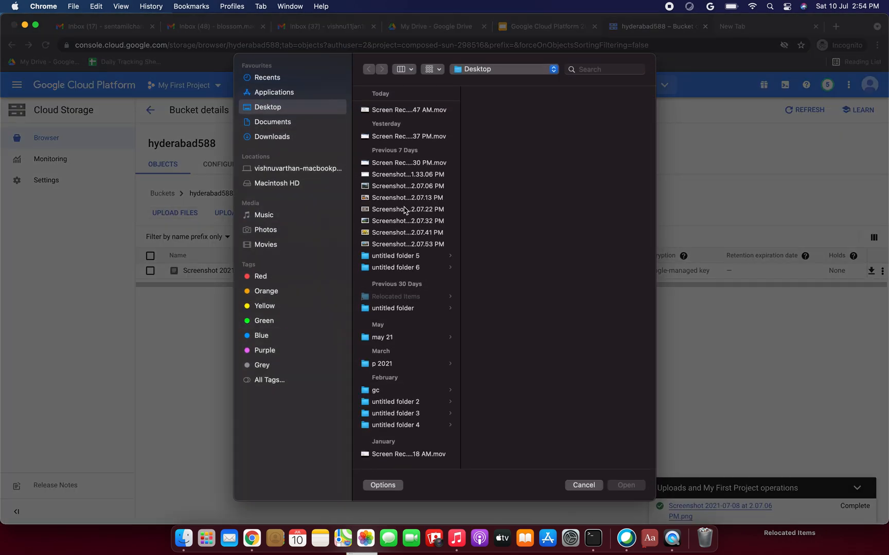
left_click(401, 198)
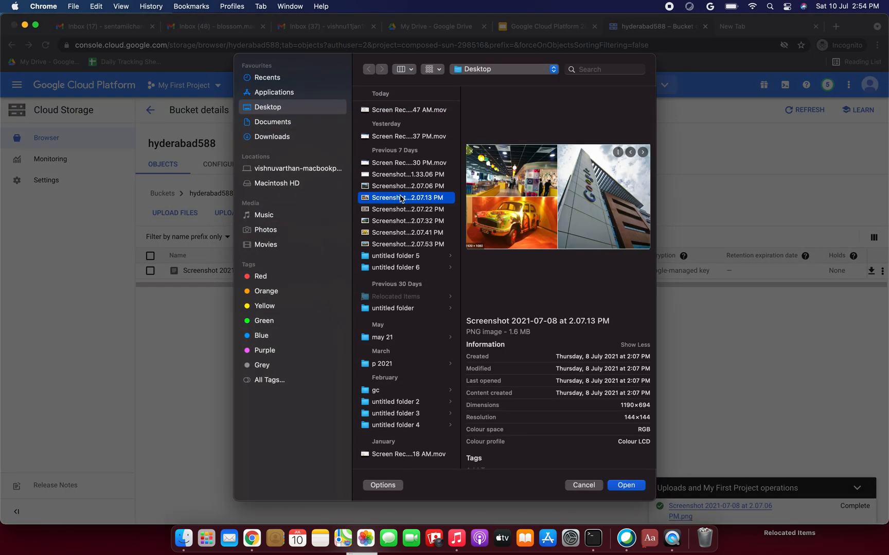
left_click(401, 244, "shift")
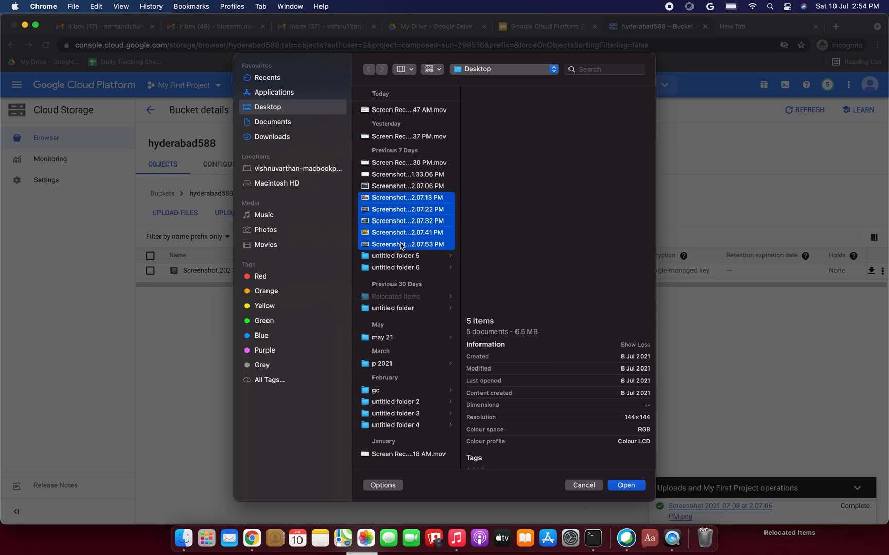
left_click(619, 489)
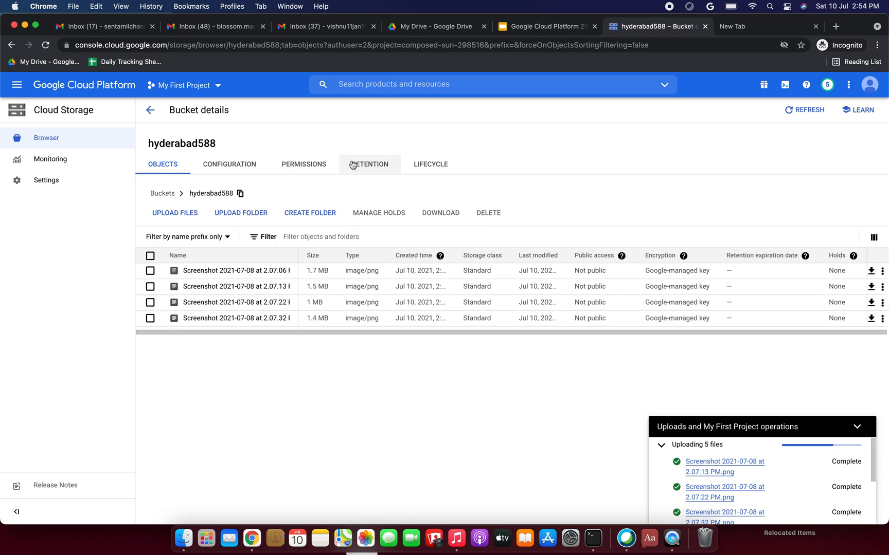
left_click_drag(147, 143, 215, 144)
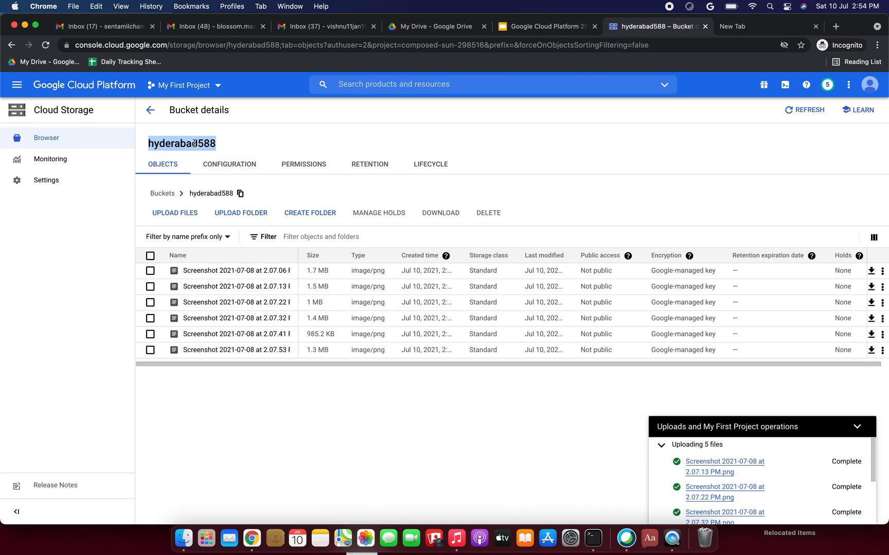
Return to the bucket list and start a second bucket named hyderabad589.
left_click(150, 110)
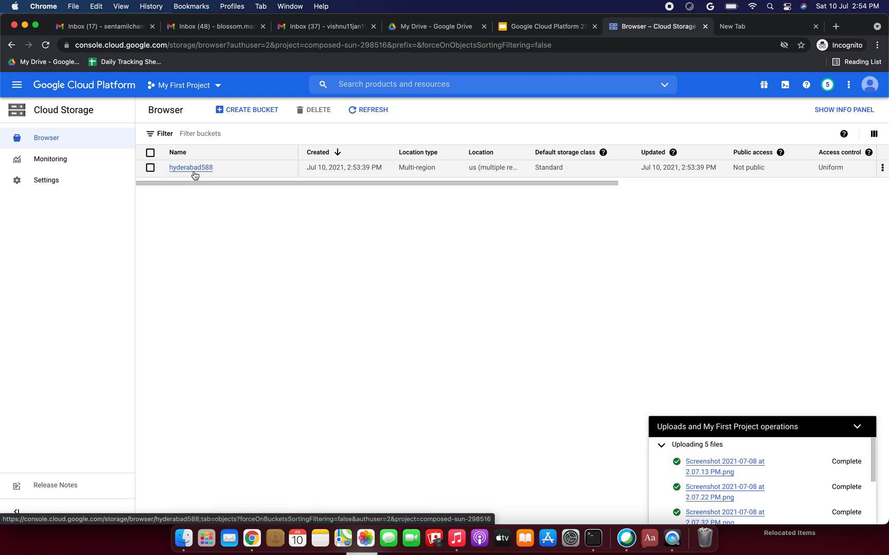
left_click(245, 114)
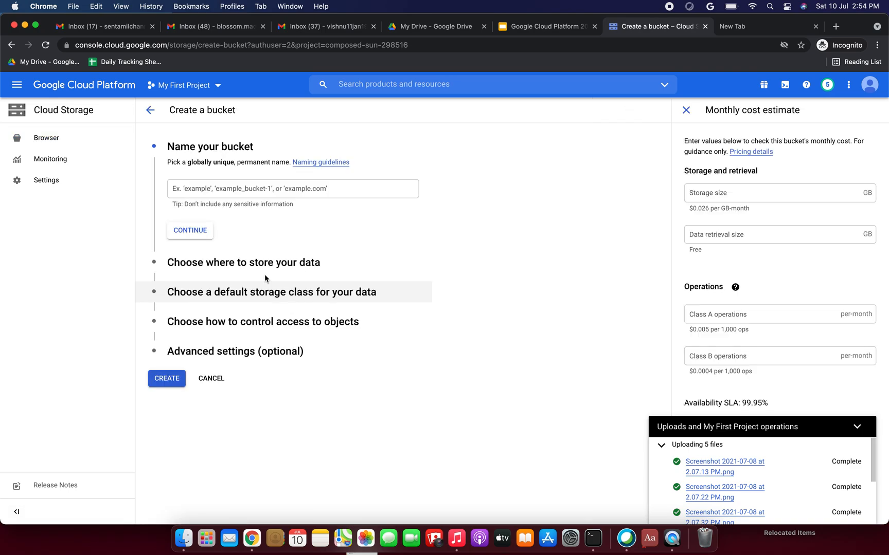
left_click(202, 189)
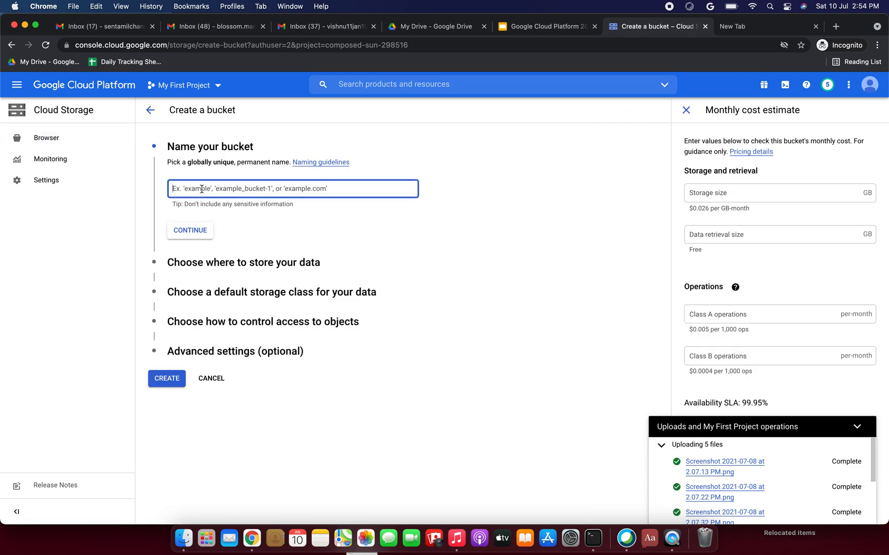
type("hyderabad")
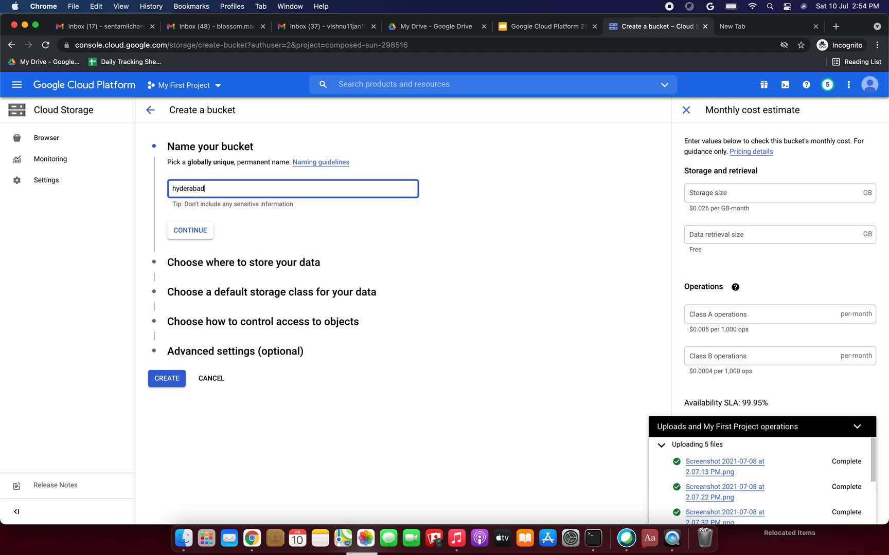
type("589")
left_click(190, 230)
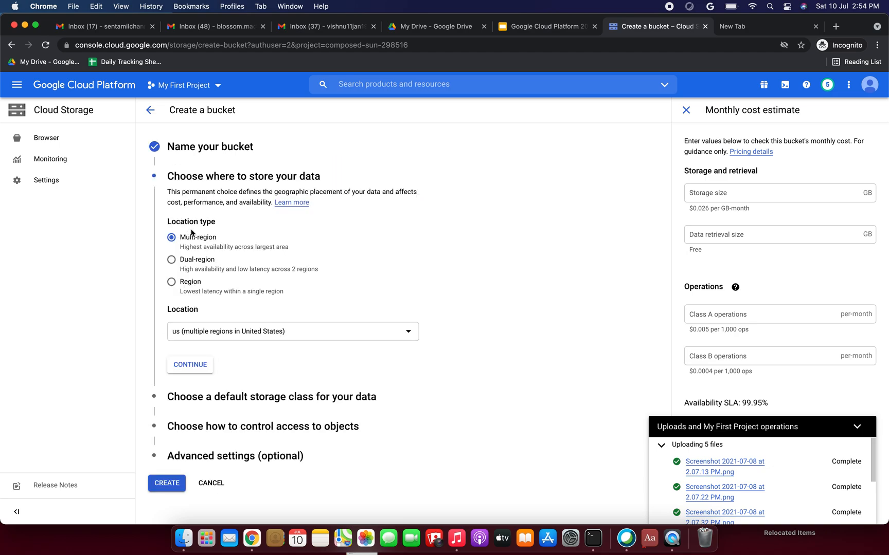
Accept the default location, storage class, access control and advanced settings, and create the hyderabad589 bucket.
left_click(189, 364)
left_click(186, 366)
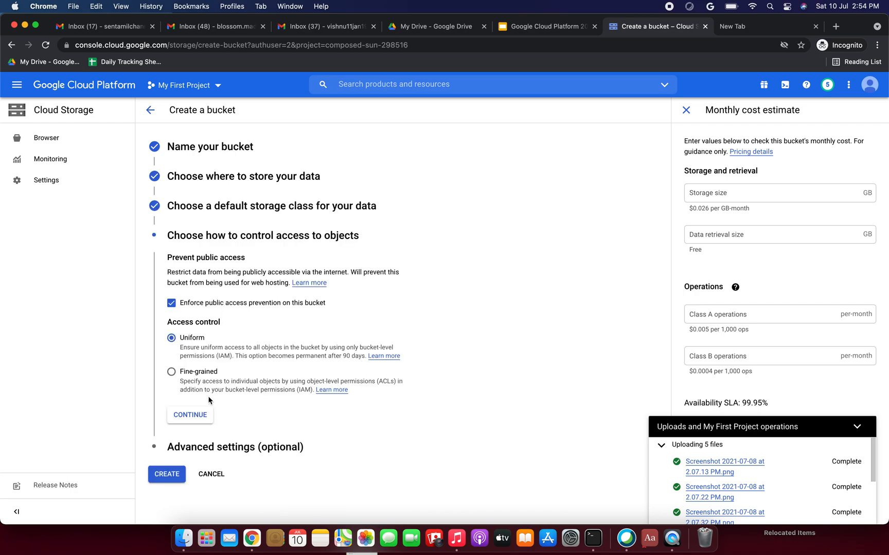
left_click(205, 415)
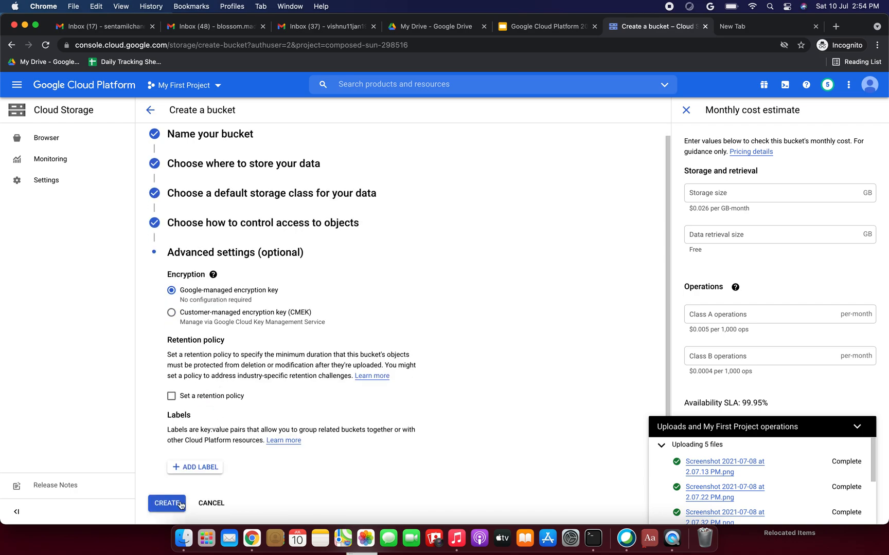
left_click(170, 516)
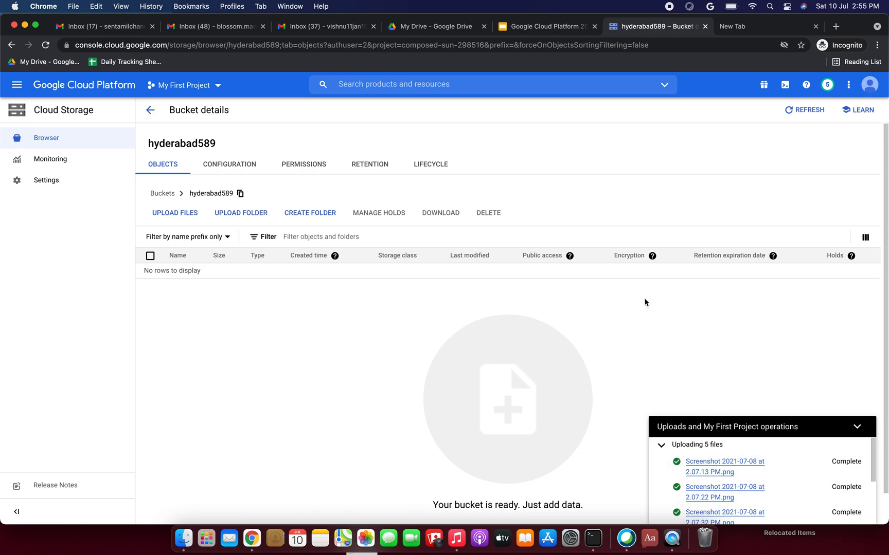
Check the contents of the hyderabad588 and hyderabad589 buckets and return to the bucket list.
left_click(152, 109)
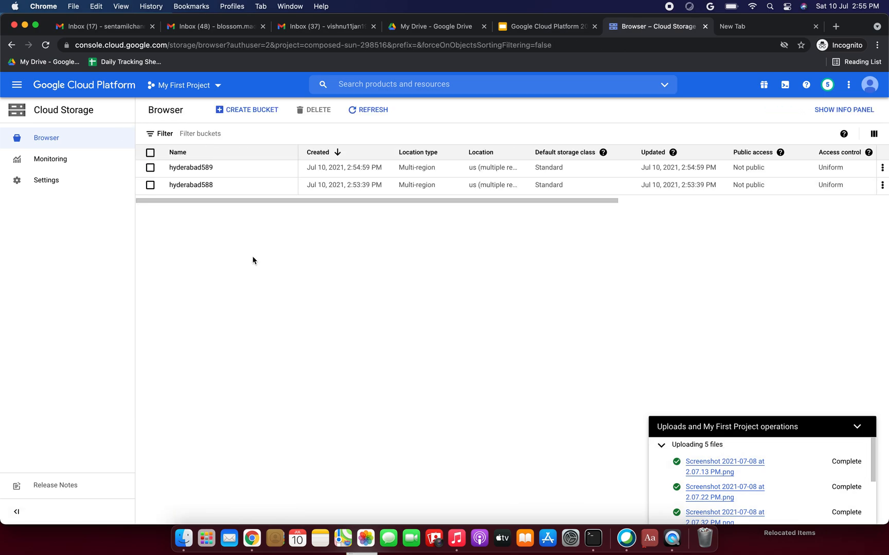
left_click(201, 187)
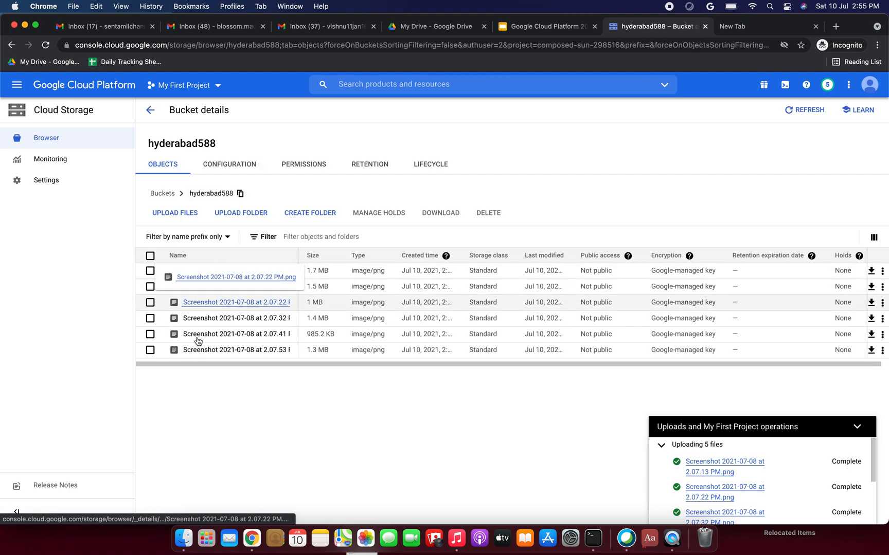
left_click(151, 110)
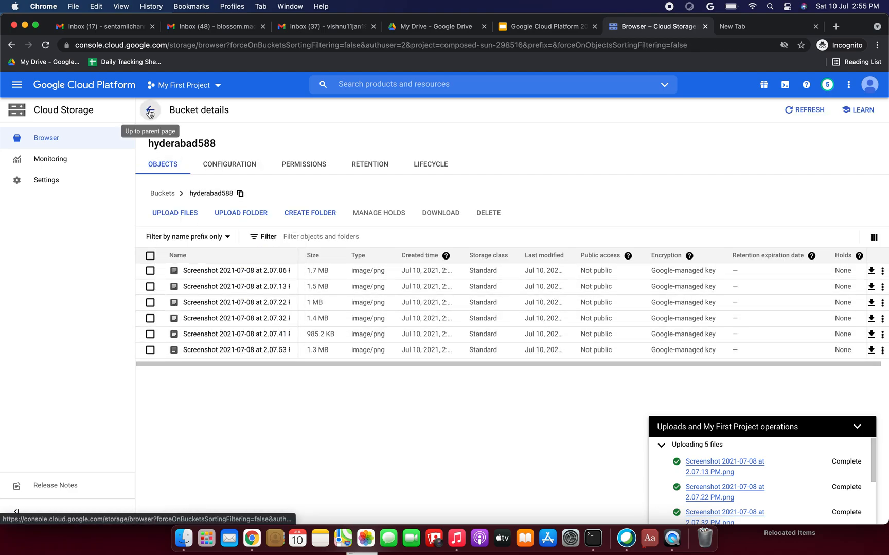
left_click(194, 169)
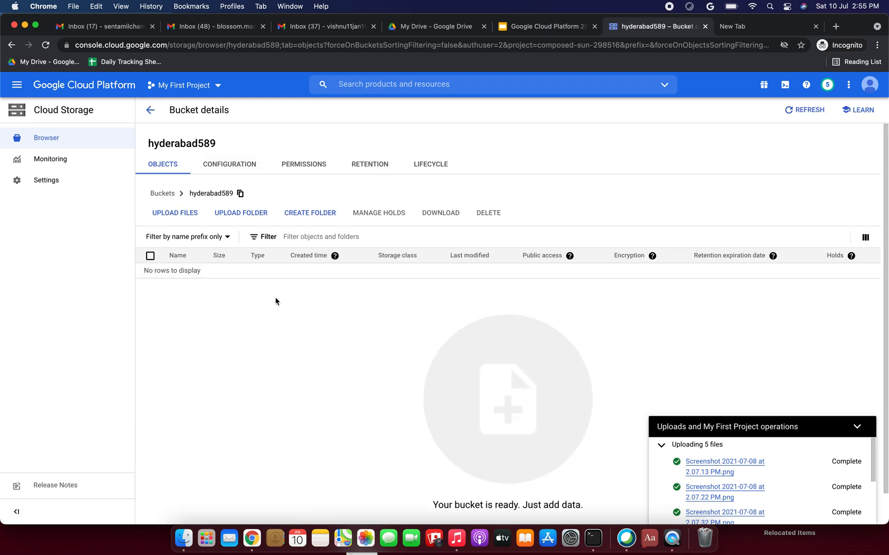
left_click(150, 109)
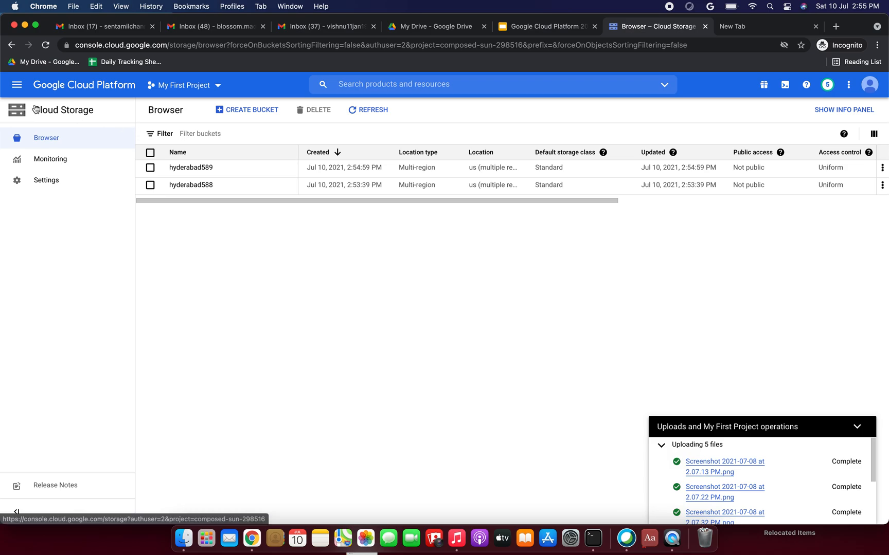
Open the Data Transfer service for cloud data and start creating a transfer job.
left_click(17, 86)
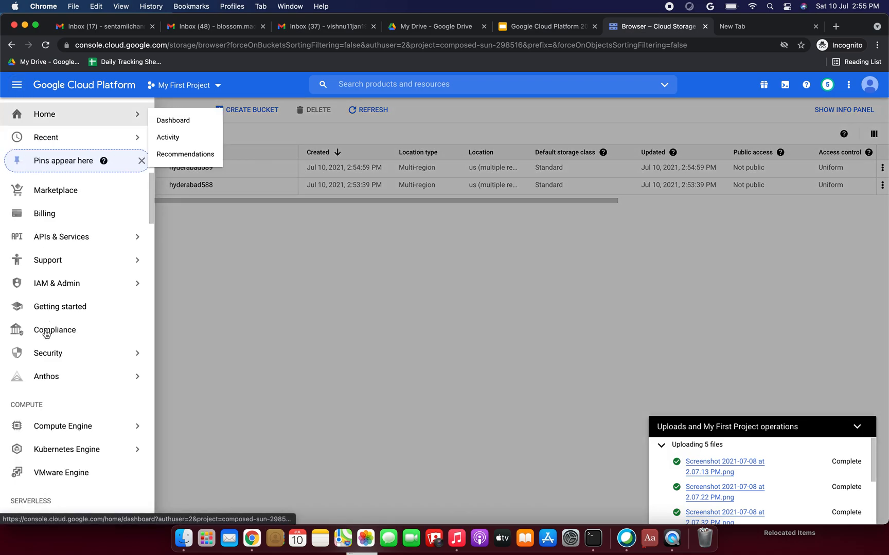
scroll(47, 335, "down", 5)
scroll(46, 335, "down", 3)
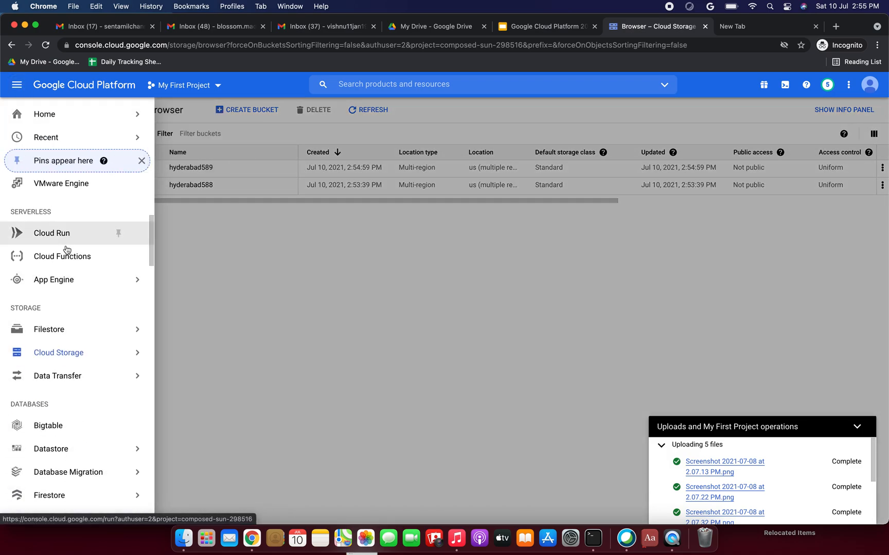
scroll(70, 380, "down", 2)
mouse_move(67, 321)
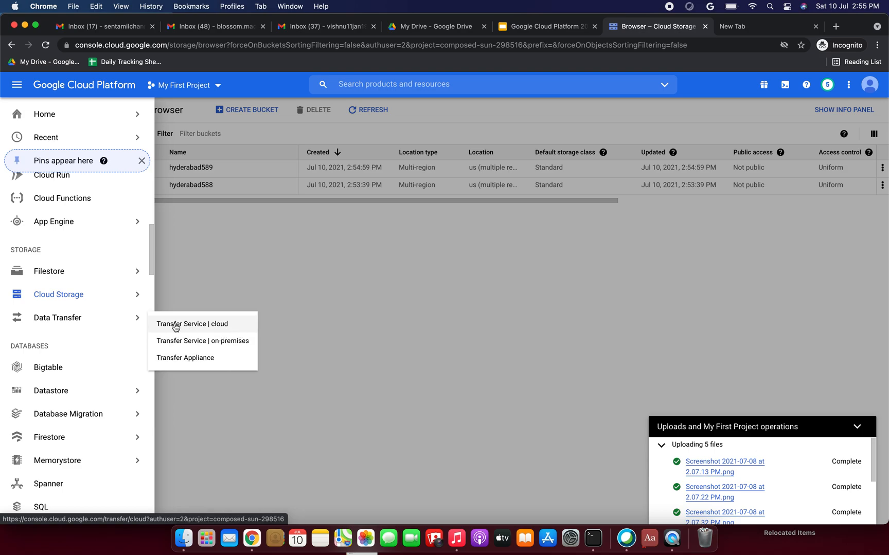
left_click(243, 327)
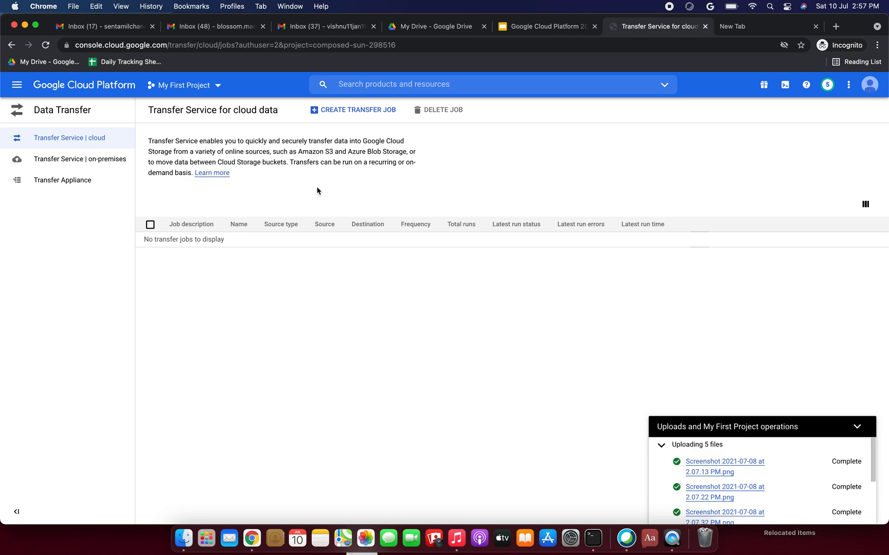
left_click(357, 110)
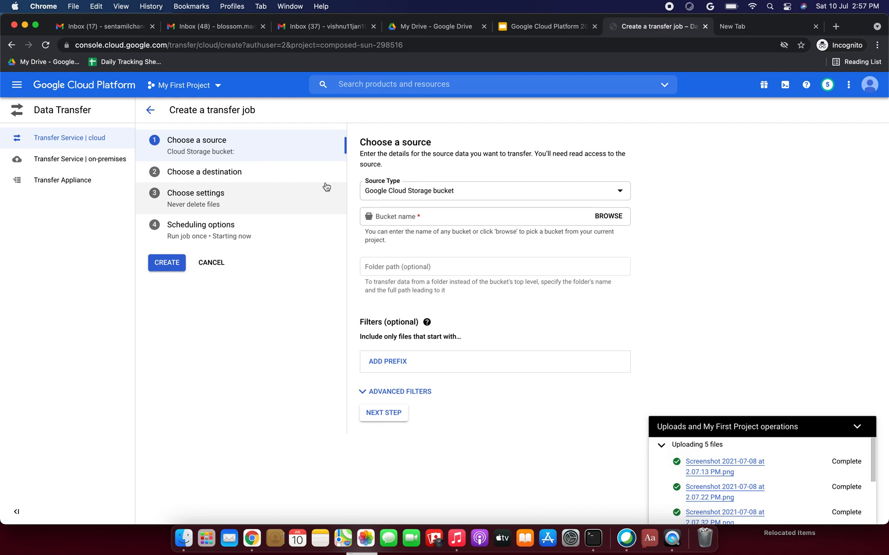
Examine the source fields for Amazon S3, Azure Storage container, Google Cloud Storage and URL list, ending on Google Cloud Storage bucket.
left_click(458, 193)
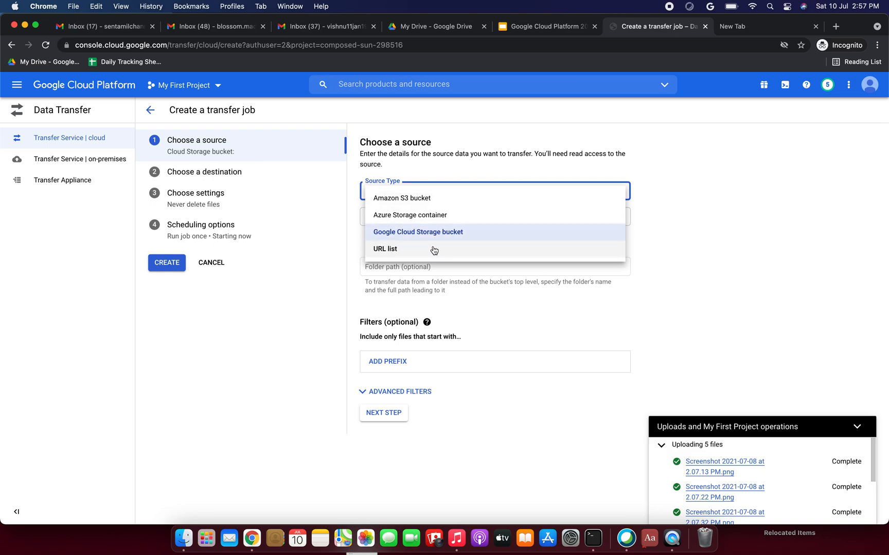
left_click(457, 200)
left_click(425, 220)
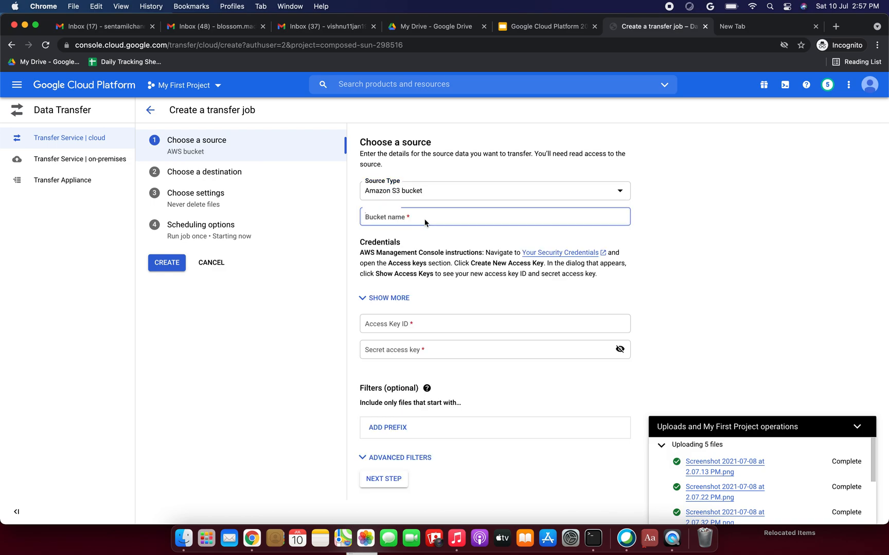
left_click(462, 193)
left_click(461, 221)
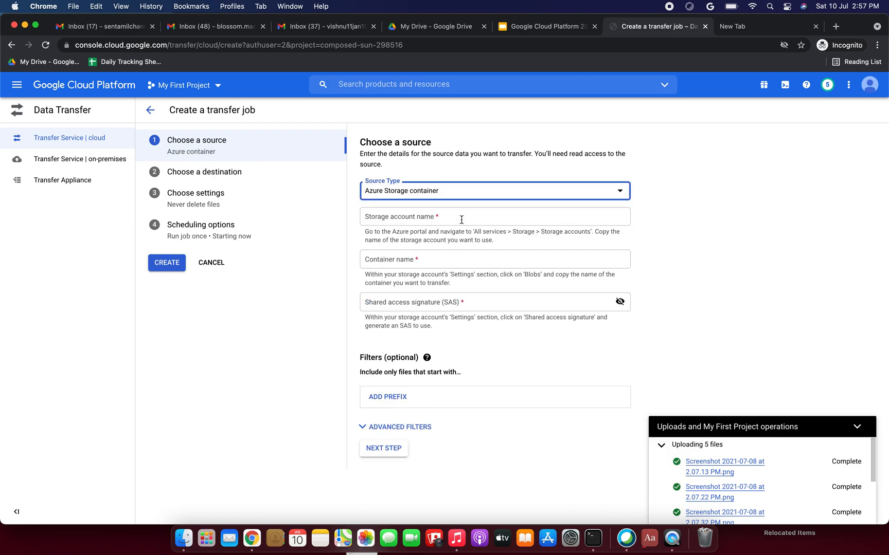
left_click(436, 216)
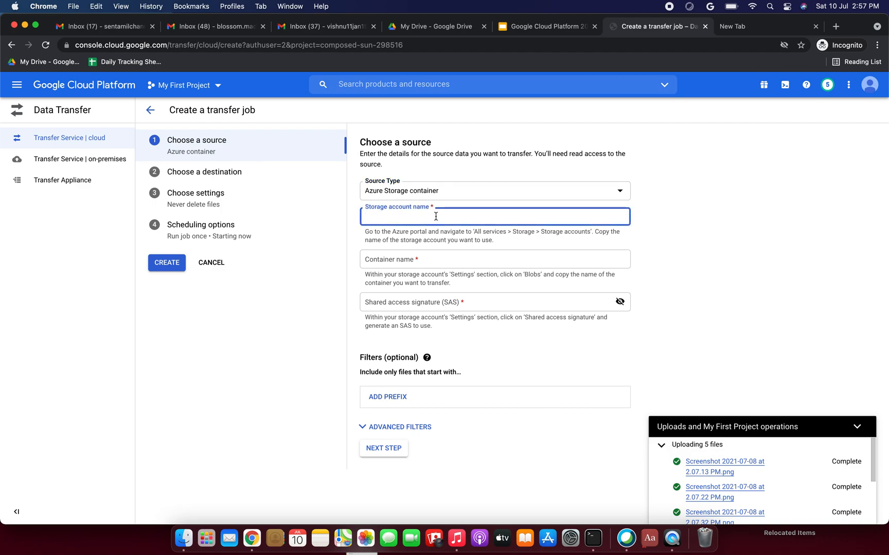
left_click(466, 199)
left_click(460, 231)
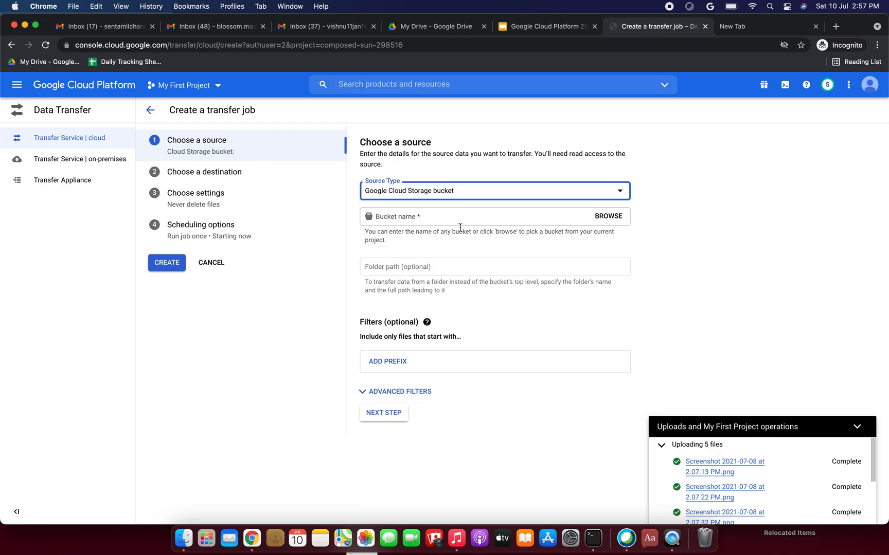
left_click(464, 224)
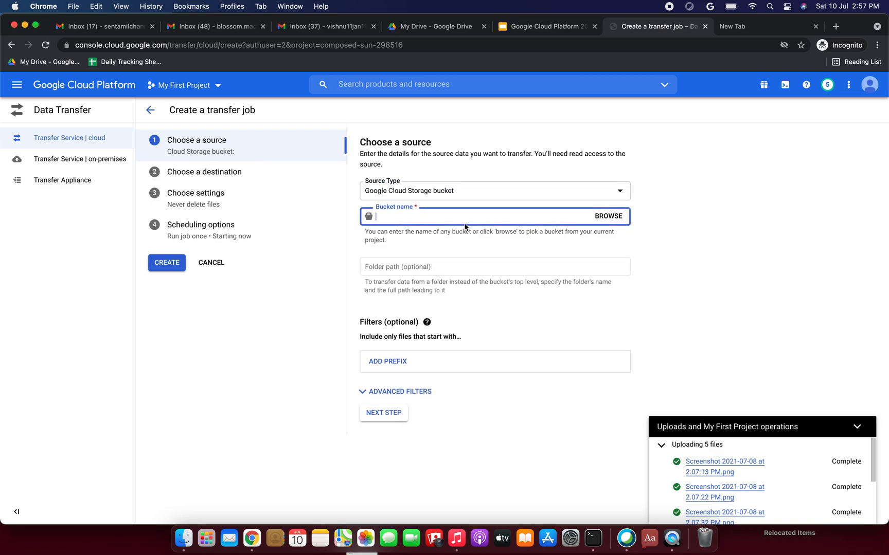
left_click(484, 196)
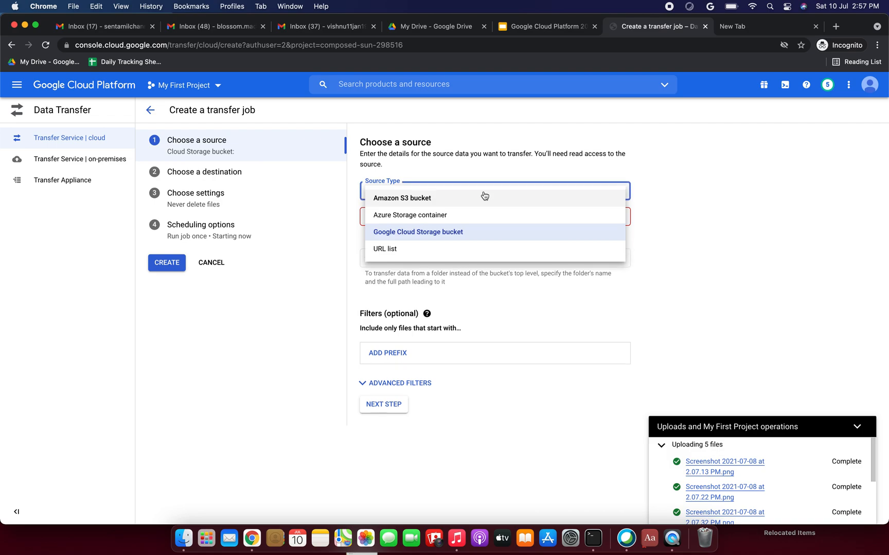
left_click(454, 247)
left_click(472, 219)
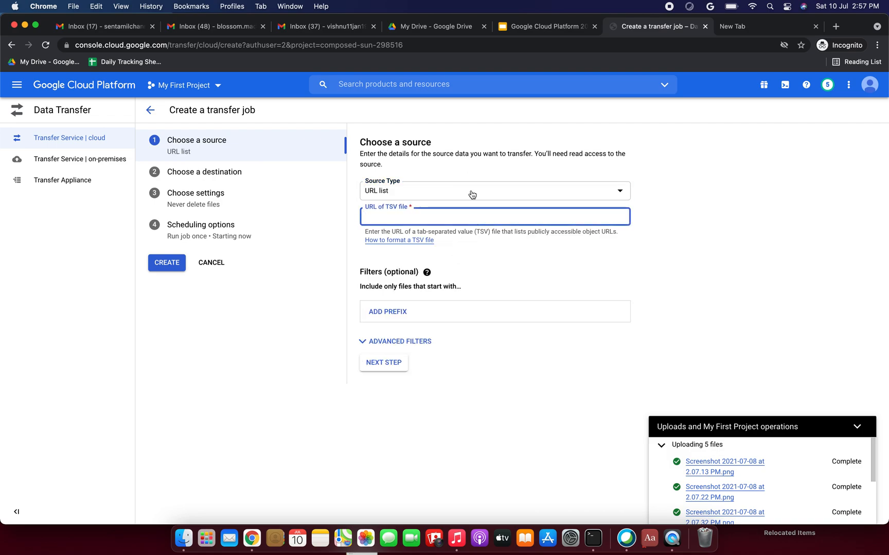
left_click(470, 194)
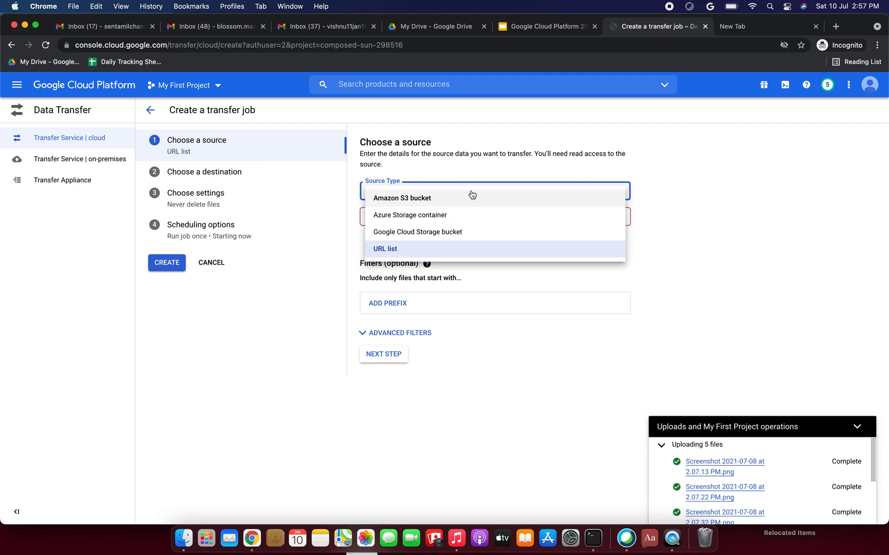
left_click(471, 234)
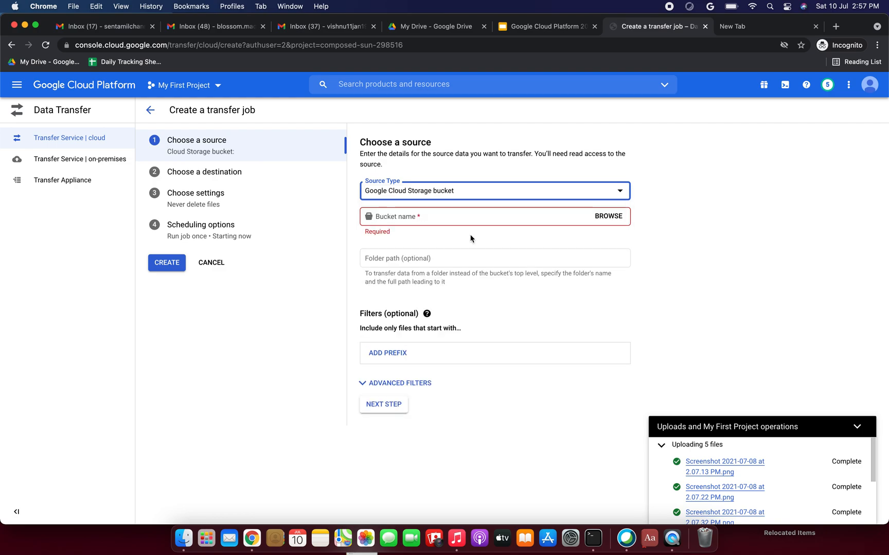
Browse the project's buckets and select hyderabad588 as the source bucket of the transfer job.
left_click(482, 221)
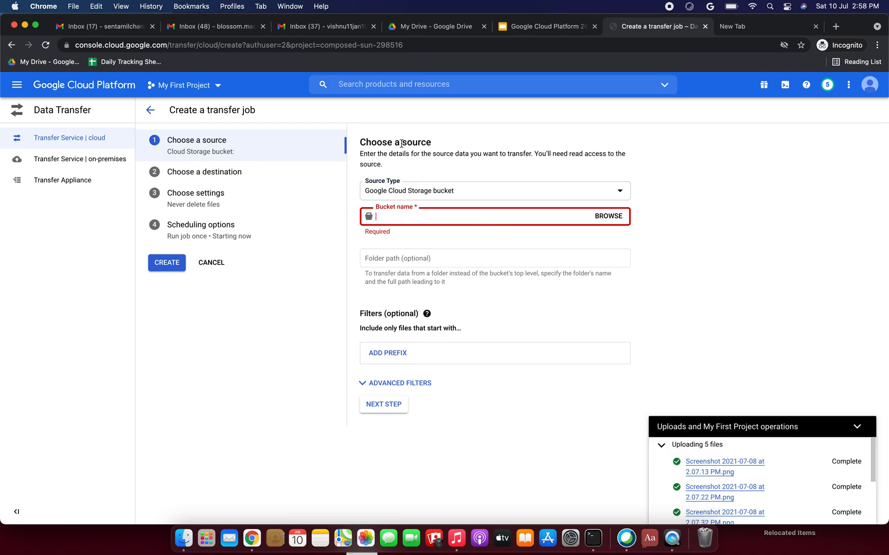
left_click_drag(365, 143, 433, 144)
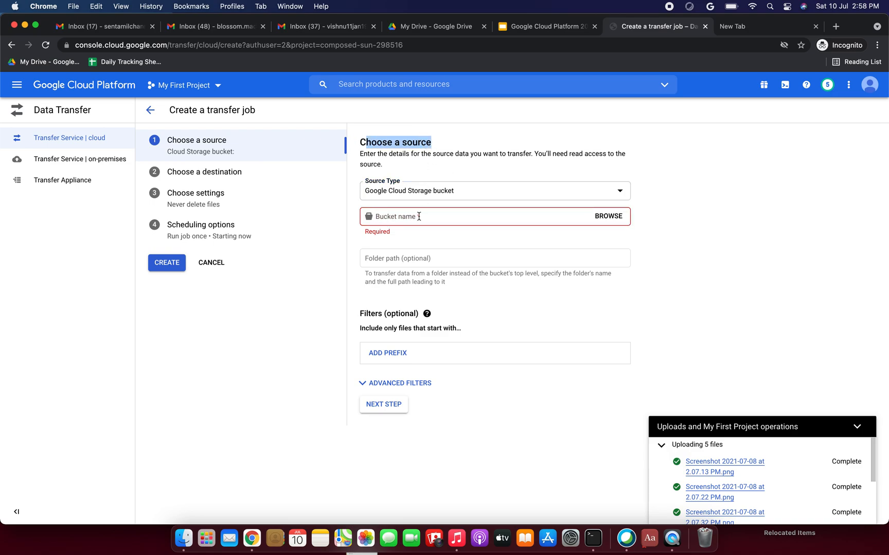
left_click(419, 217)
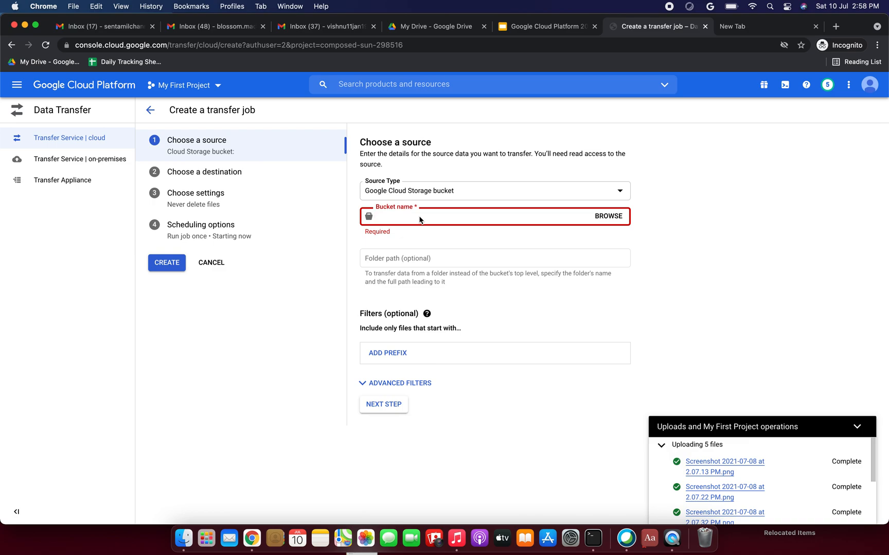
left_click(609, 216)
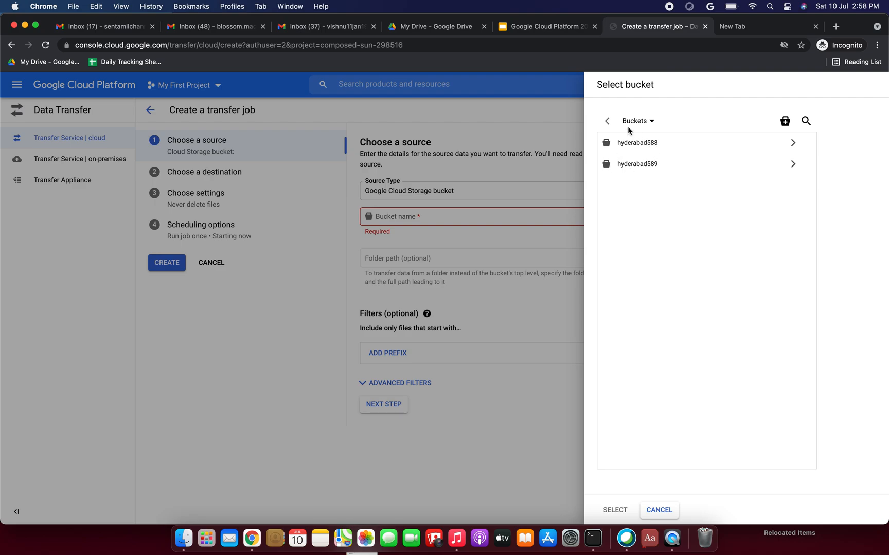
left_click(556, 219)
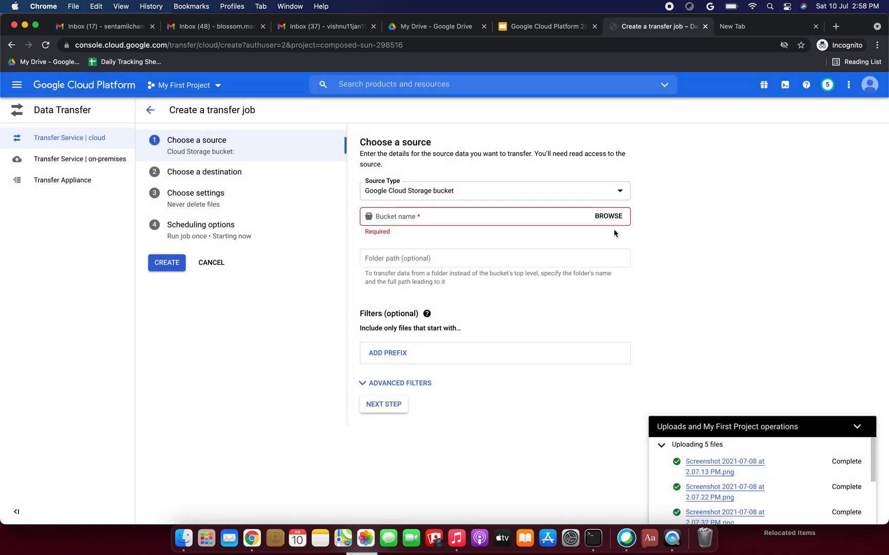
left_click(606, 219)
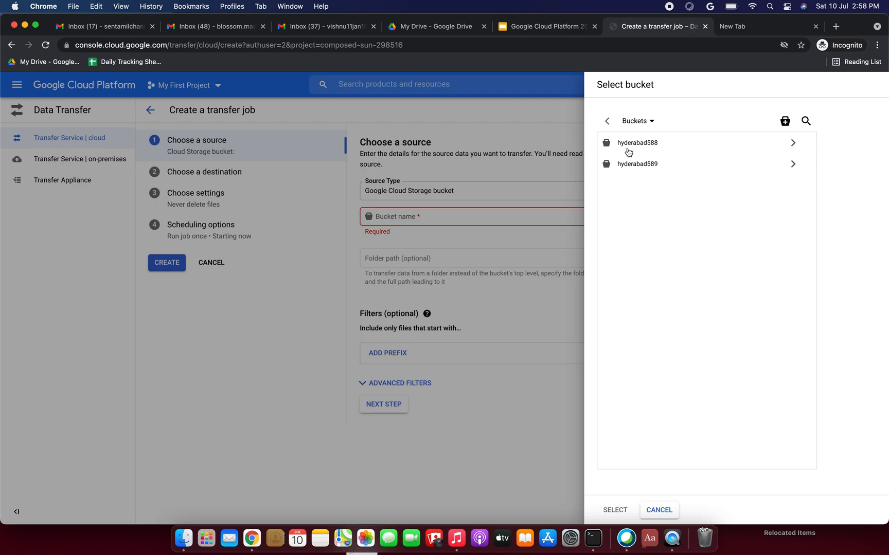
left_click(658, 148)
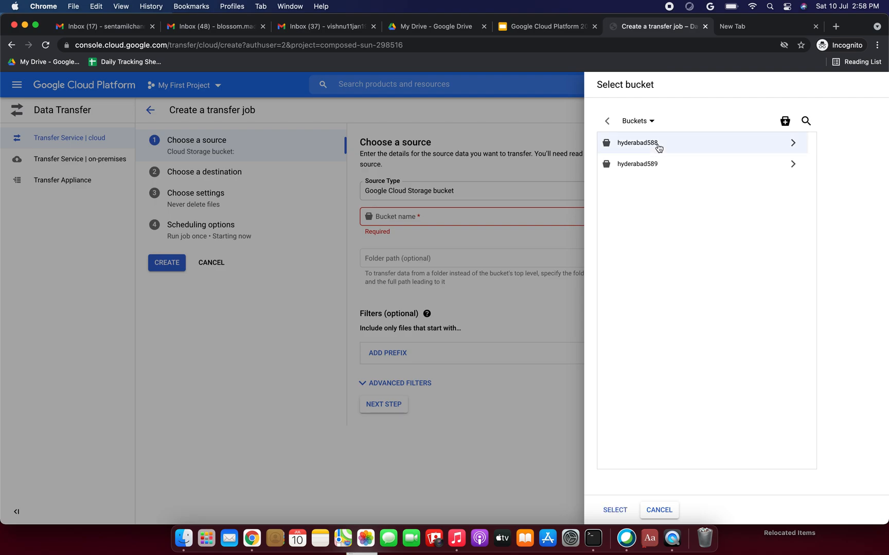
left_click(615, 511)
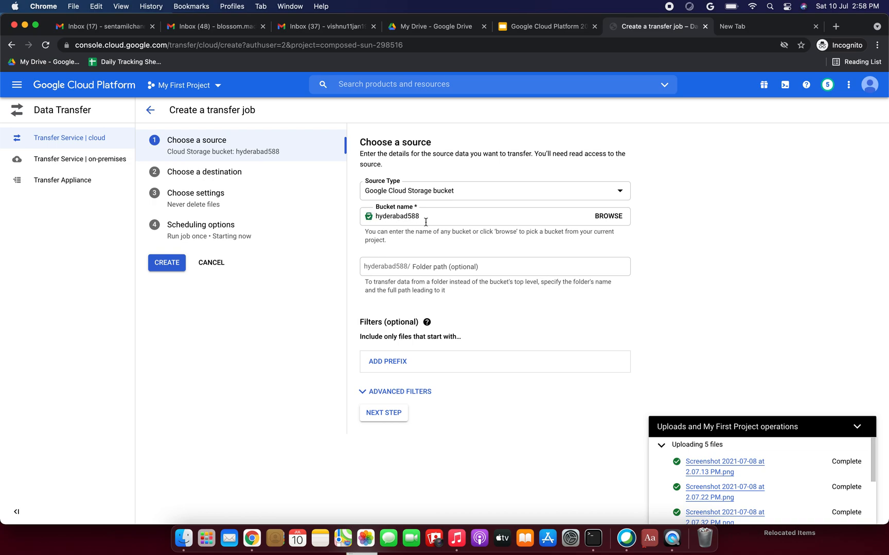
Collapse the uploads status window and proceed from the source to the destination settings.
left_click_drag(365, 232, 533, 232)
left_click(565, 232)
double_click(383, 241)
left_click(857, 429)
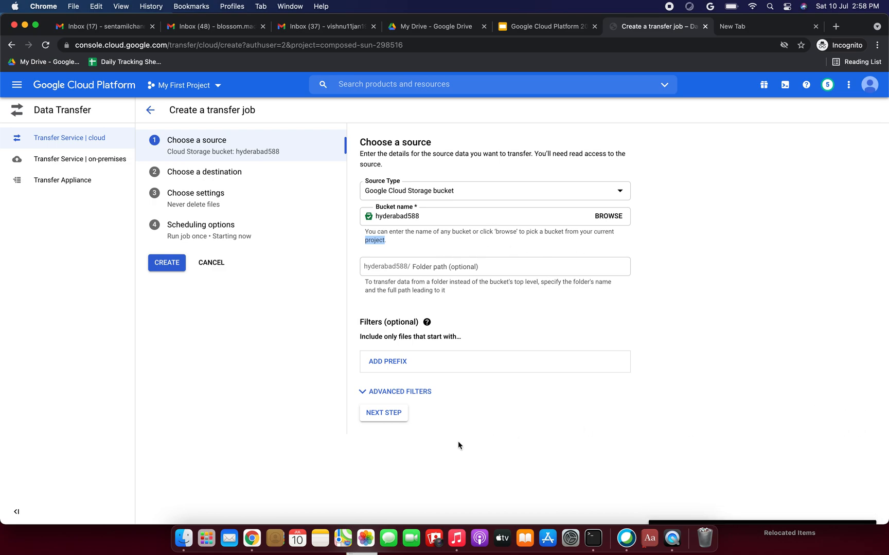
left_click(383, 413)
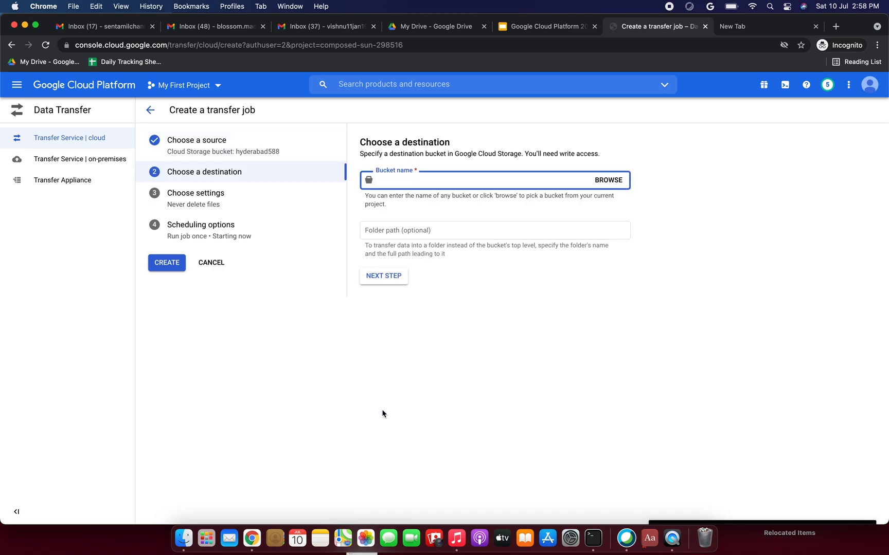
left_click_drag(371, 142, 418, 142)
left_click(464, 142)
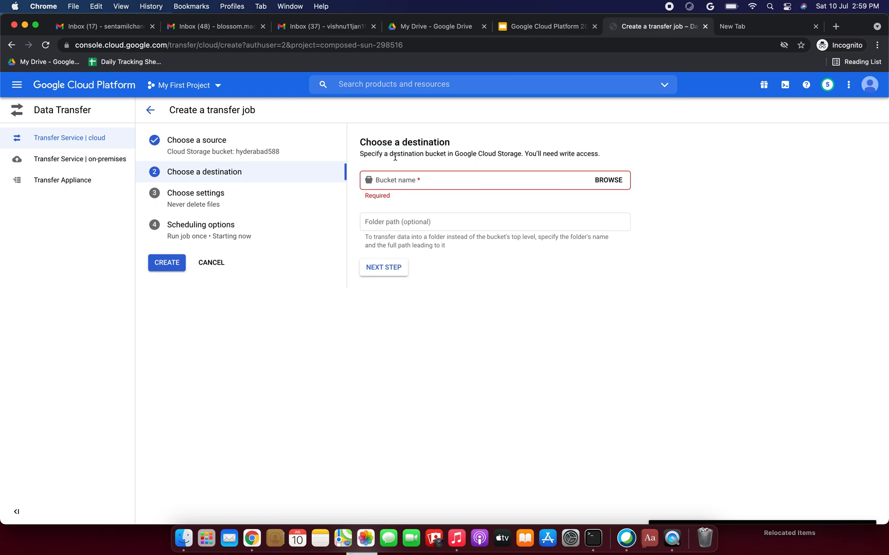
left_click_drag(367, 155, 400, 155)
left_click_drag(456, 154, 579, 151)
left_click(615, 151)
Select hyderabad589 as the destination bucket and proceed to the transfer job settings.
left_click(564, 184)
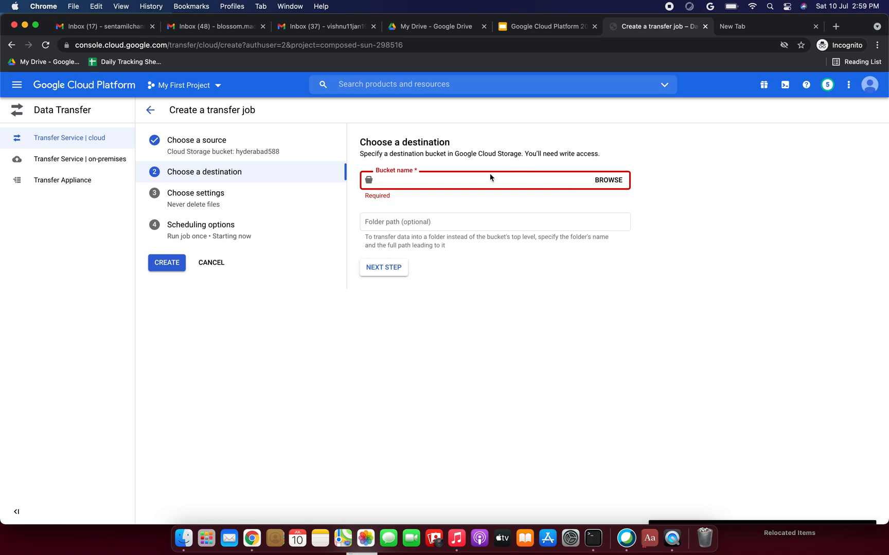
left_click(609, 181)
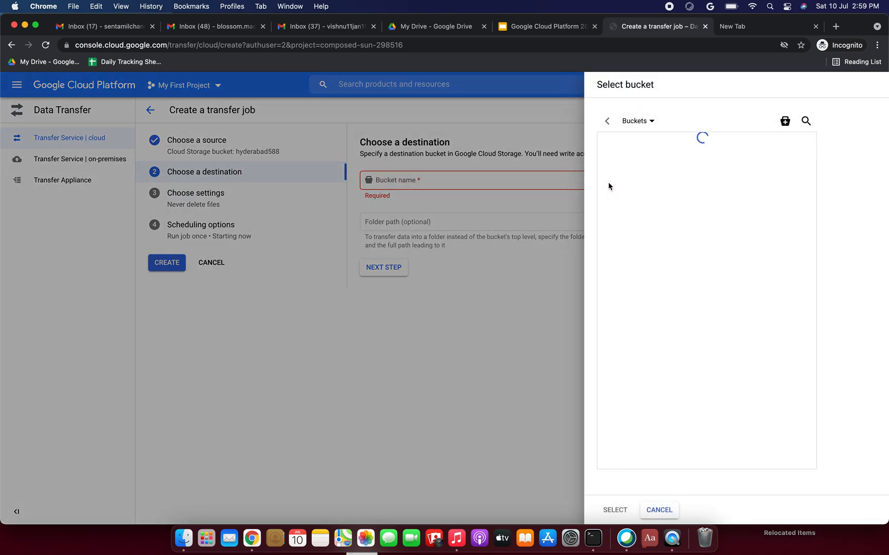
left_click(639, 165)
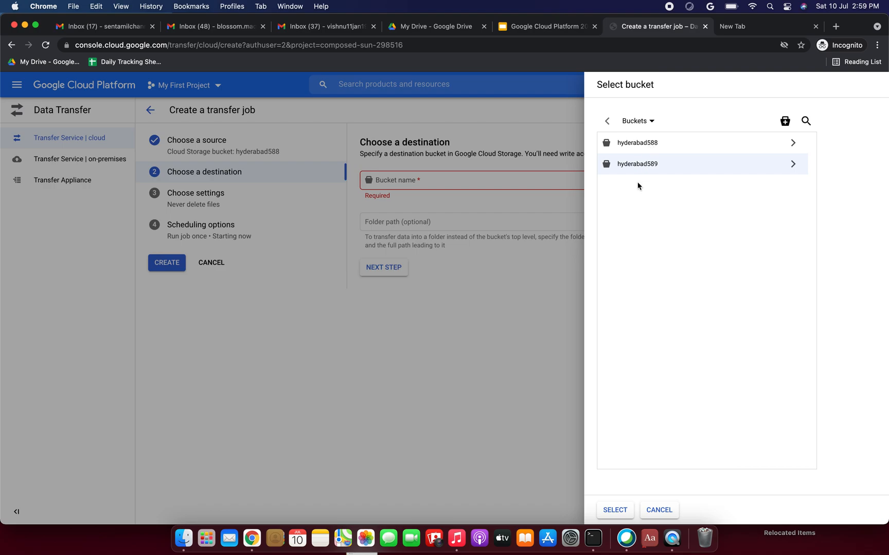
left_click(643, 149)
left_click(640, 165)
left_click(615, 510)
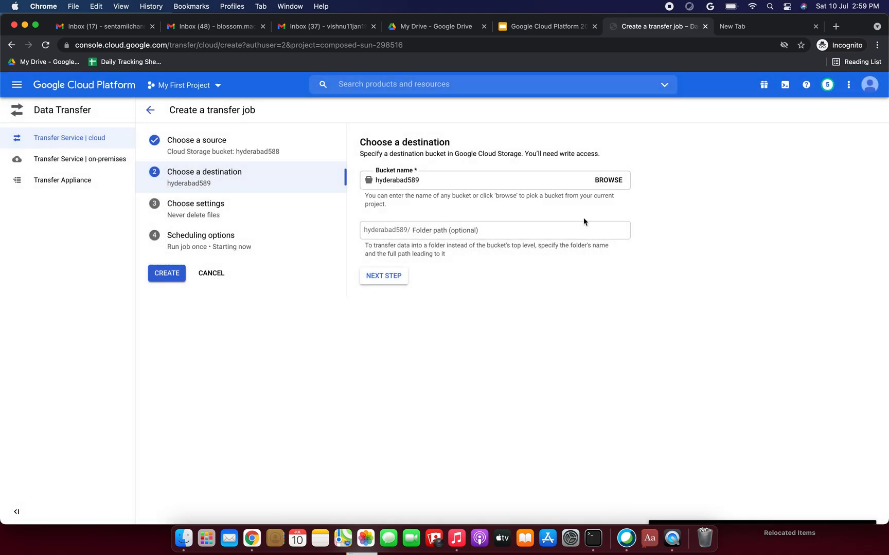
left_click(443, 179)
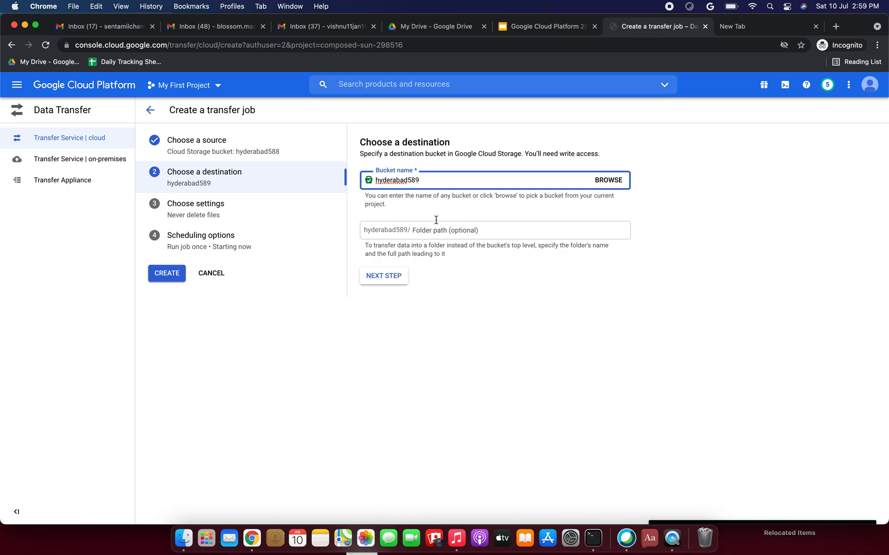
left_click(390, 277)
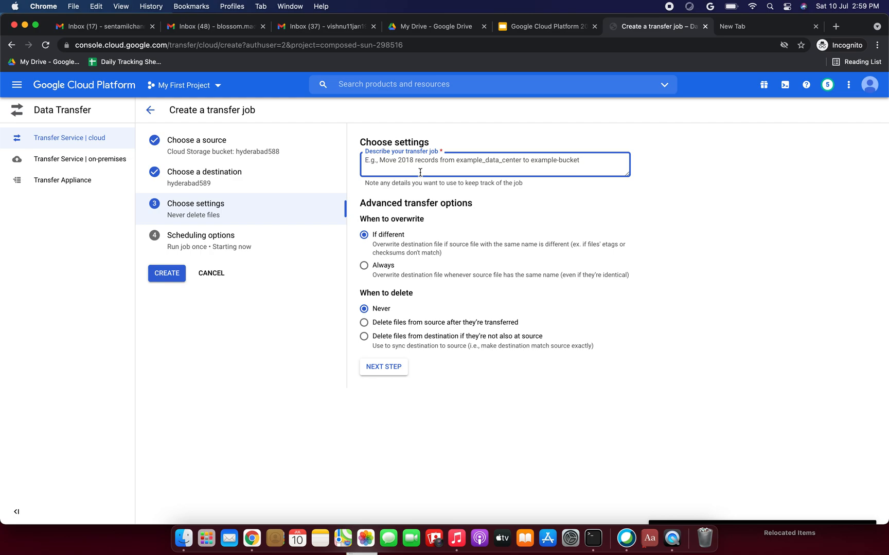
Describe the transfer job as TransferfilesAtoZ.
type("Tr")
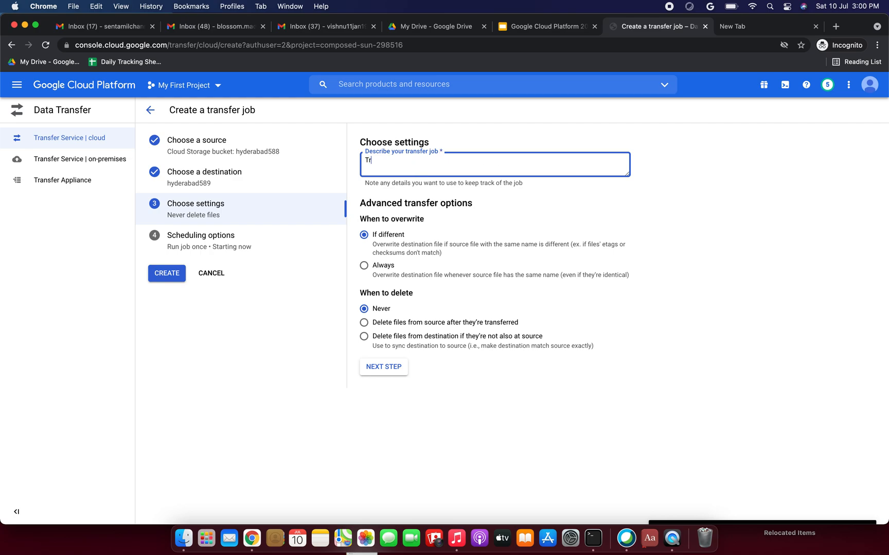
type("ans")
type("ferfilesAtoZ")
left_click_drag(390, 189, 527, 183)
left_click(551, 199)
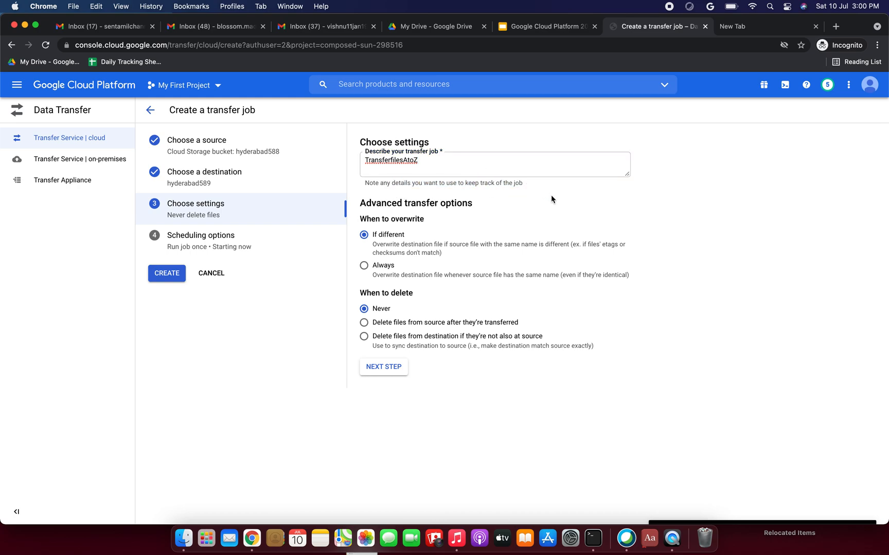
double_click(439, 160)
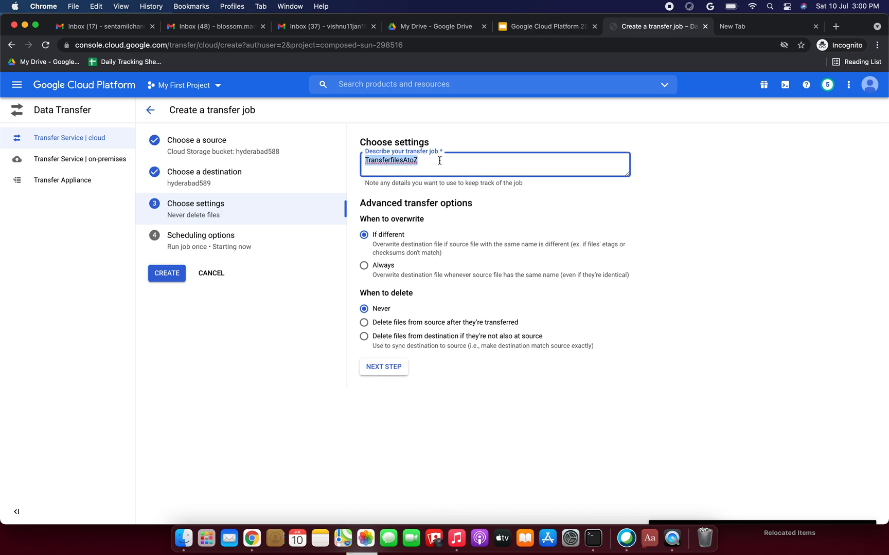
Try the Always overwrite option for the transfer and return the overwrite setting to If different.
left_click(517, 217)
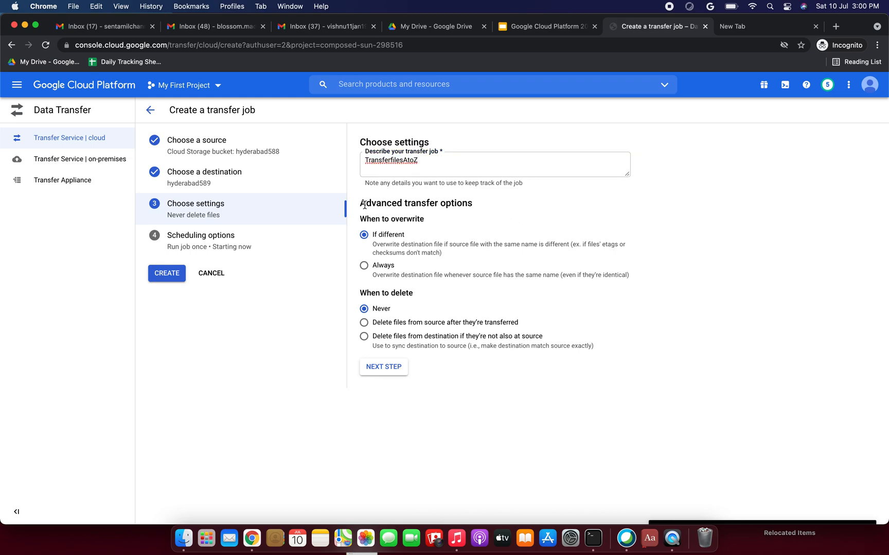
left_click_drag(364, 206, 466, 202)
left_click(368, 219)
left_click_drag(368, 219, 425, 219)
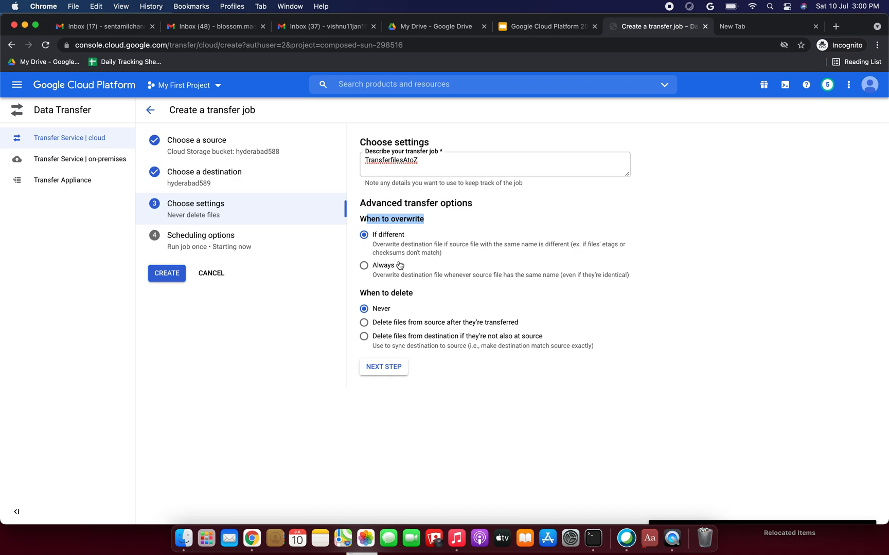
left_click(365, 269)
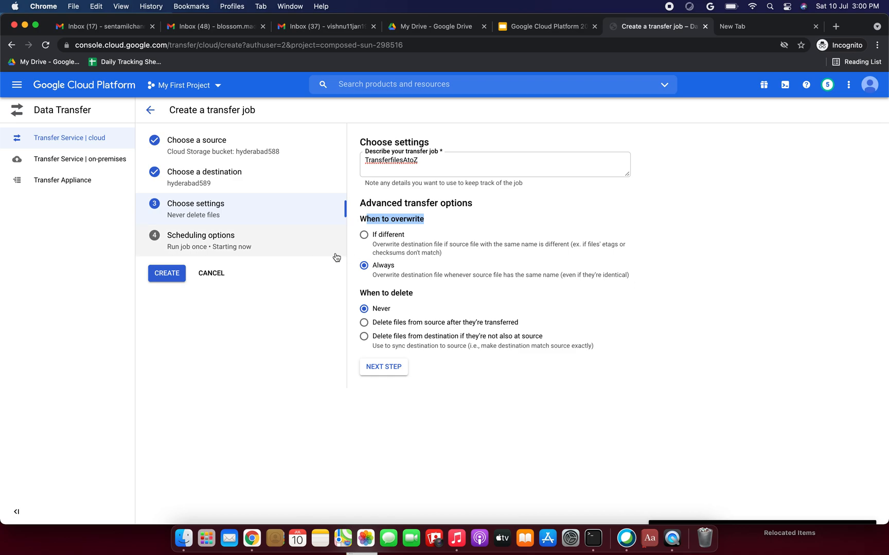
left_click(366, 238)
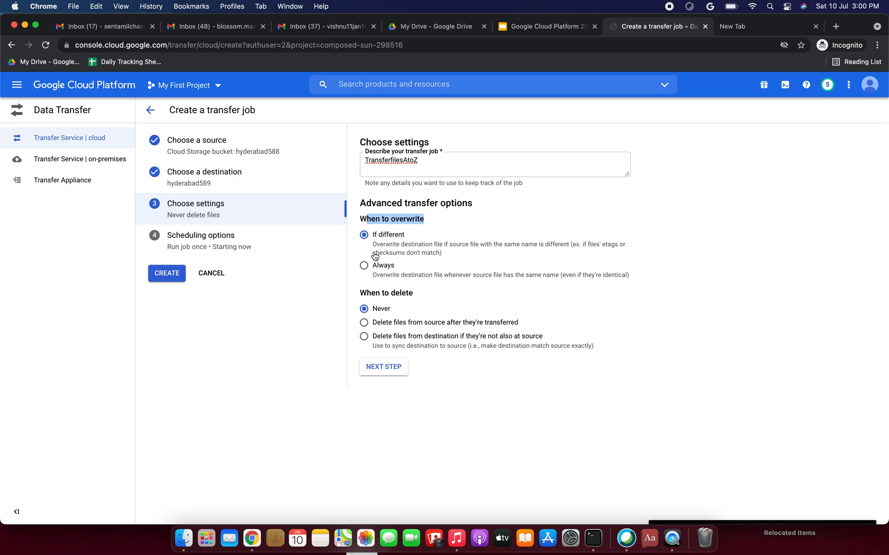
left_click(441, 238)
left_click(364, 294)
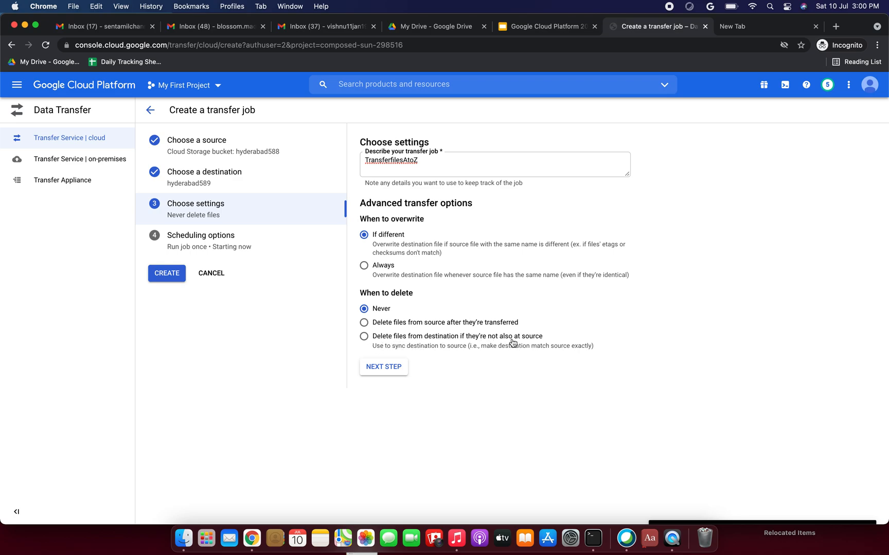
Set the job to delete files from source after they're transferred and proceed to the scheduling options.
left_click(363, 322)
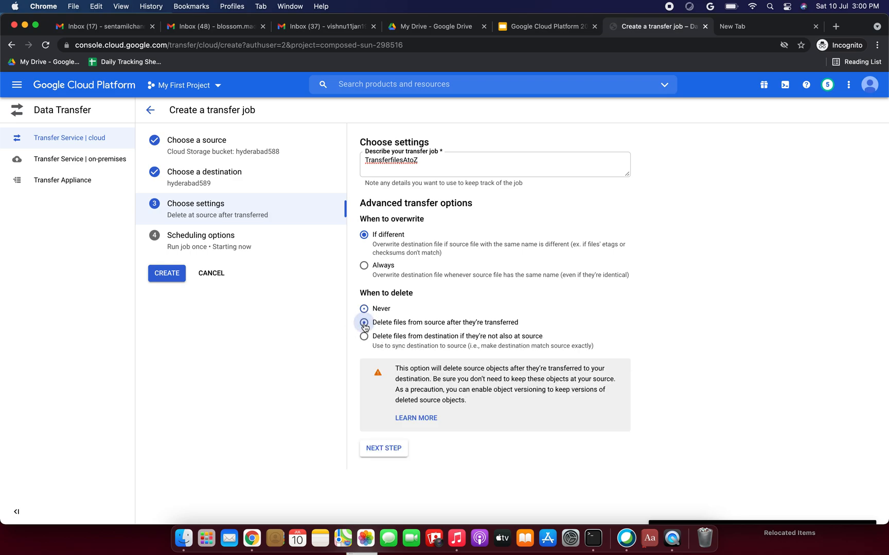
left_click_drag(366, 203, 443, 276)
left_click(471, 263)
left_click_drag(362, 292, 406, 307)
left_click(395, 322)
left_click(414, 324)
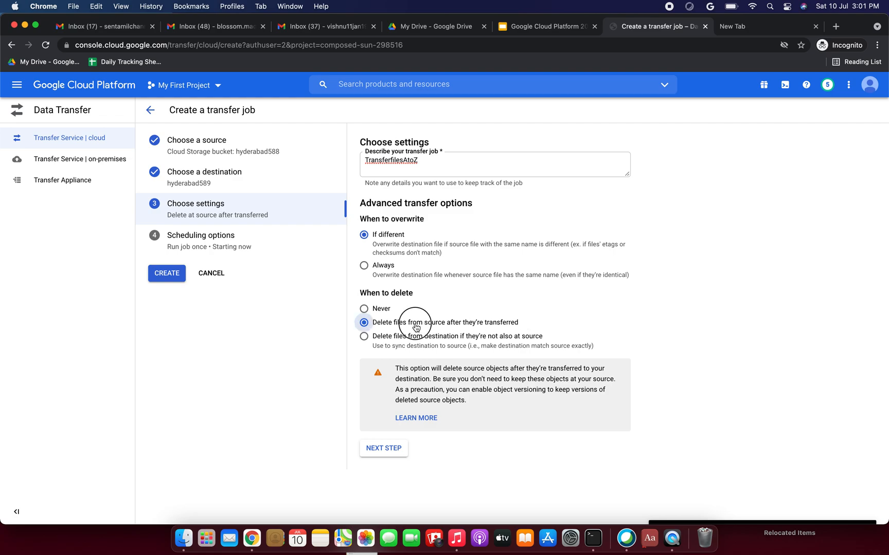
left_click(460, 323)
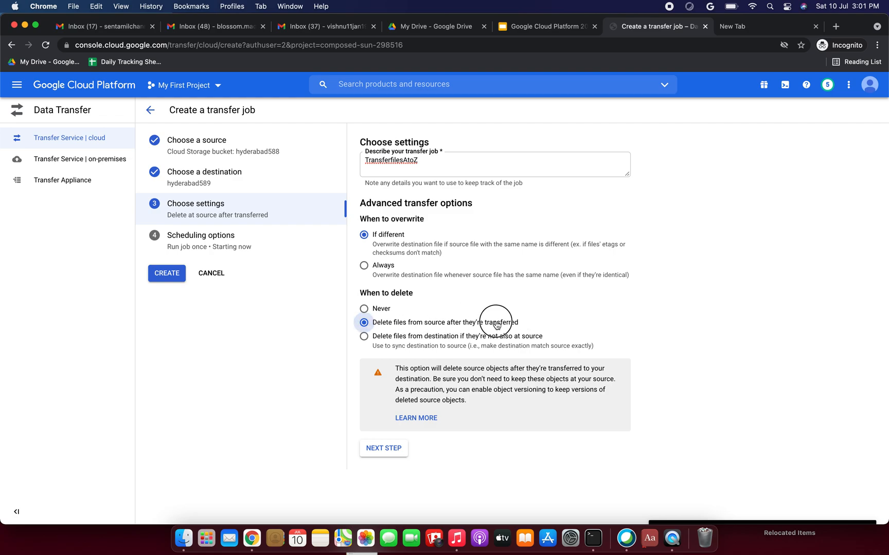
left_click(383, 448)
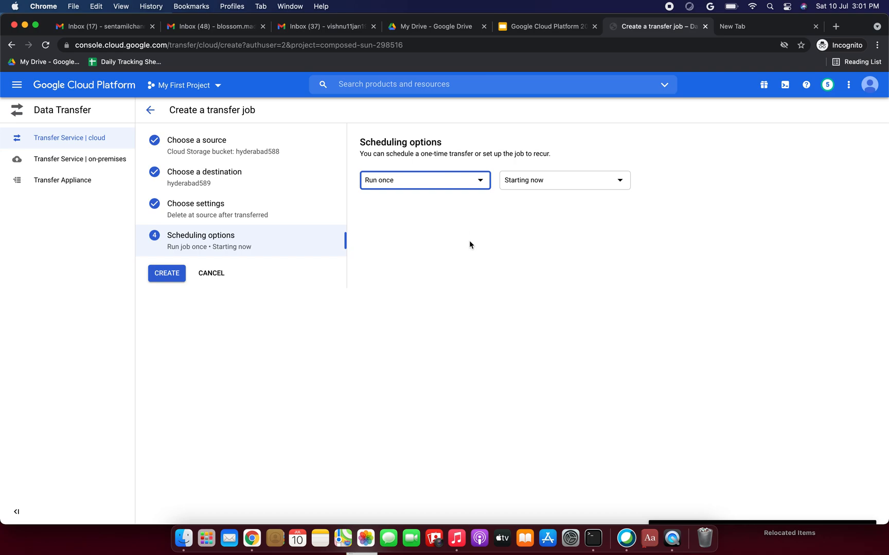
Review the run frequencies, try Starting on for the one-time run, and open and close its start date calendar.
left_click_drag(486, 154, 557, 154)
left_click(581, 153)
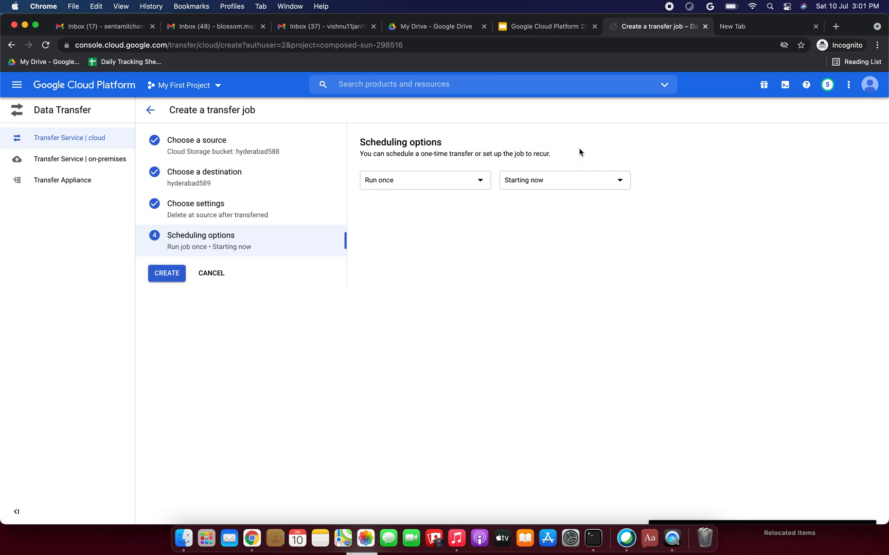
left_click(480, 182)
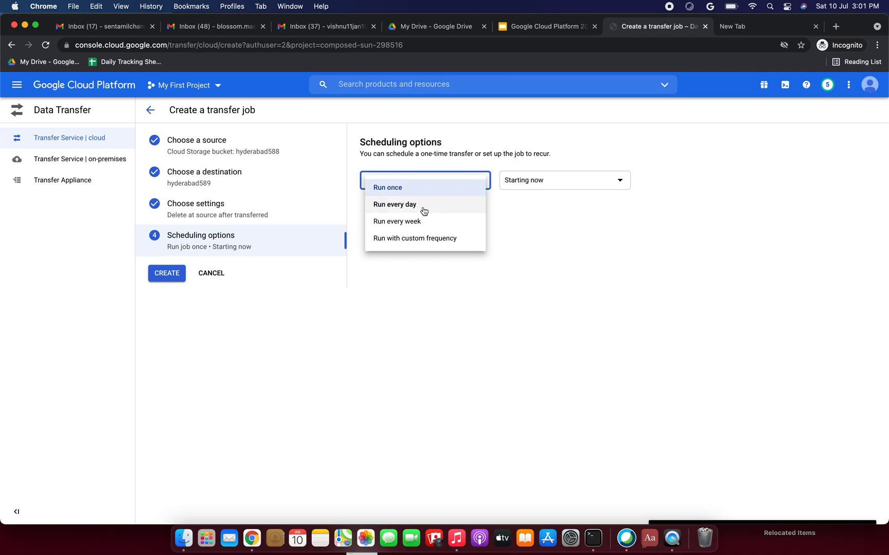
left_click(537, 180)
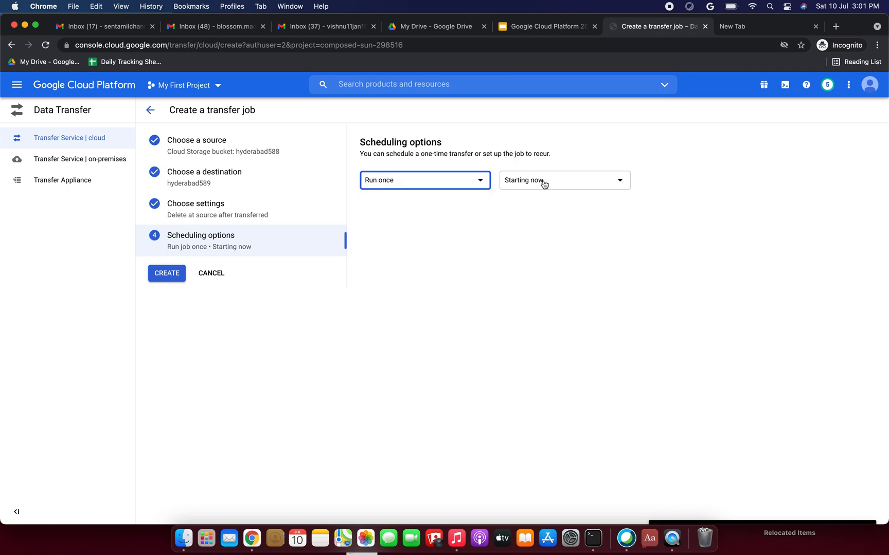
left_click(540, 183)
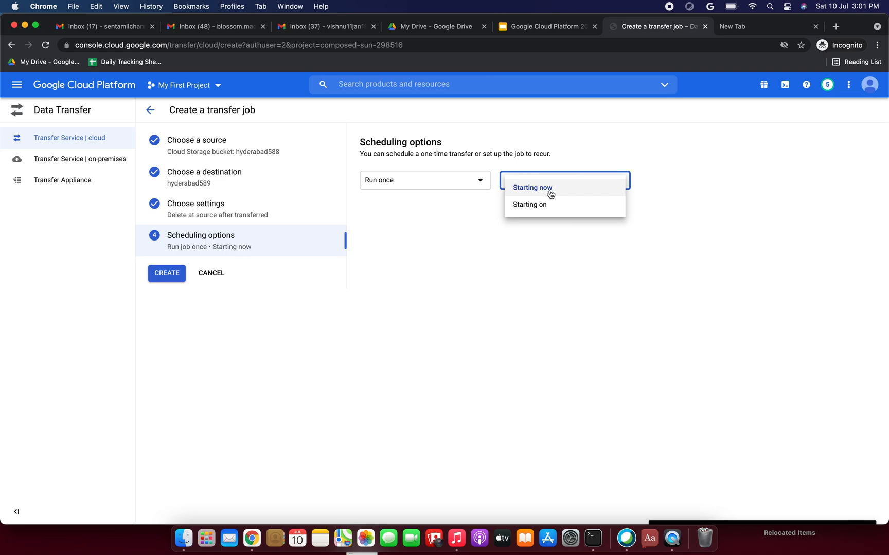
left_click(550, 194)
left_click(561, 183)
left_click(560, 206)
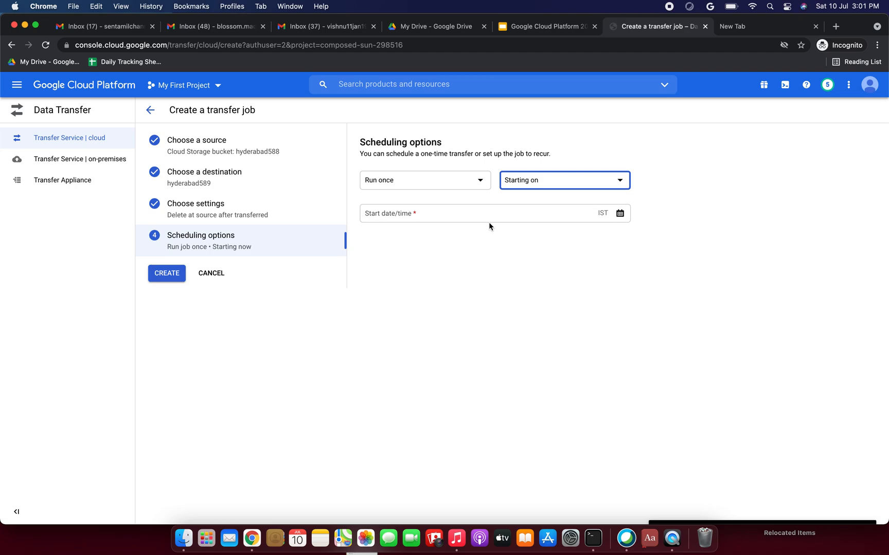
left_click(504, 217)
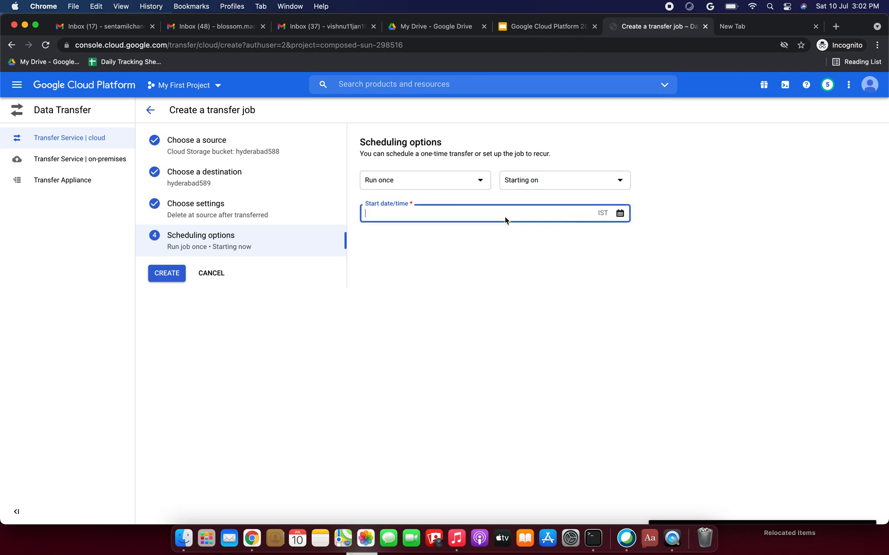
left_click(620, 213)
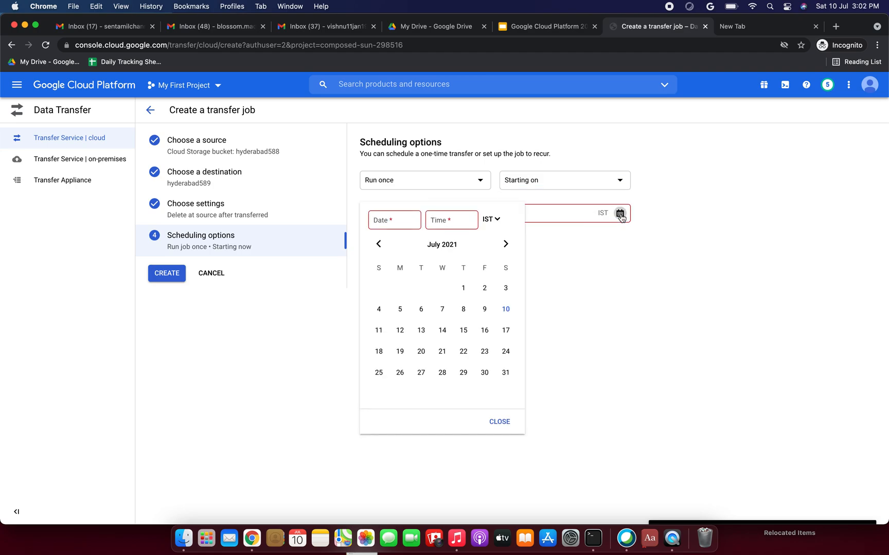
left_click(498, 430)
Try the Run every day schedule, switching its start between Starting on and Starting now.
left_click(458, 180)
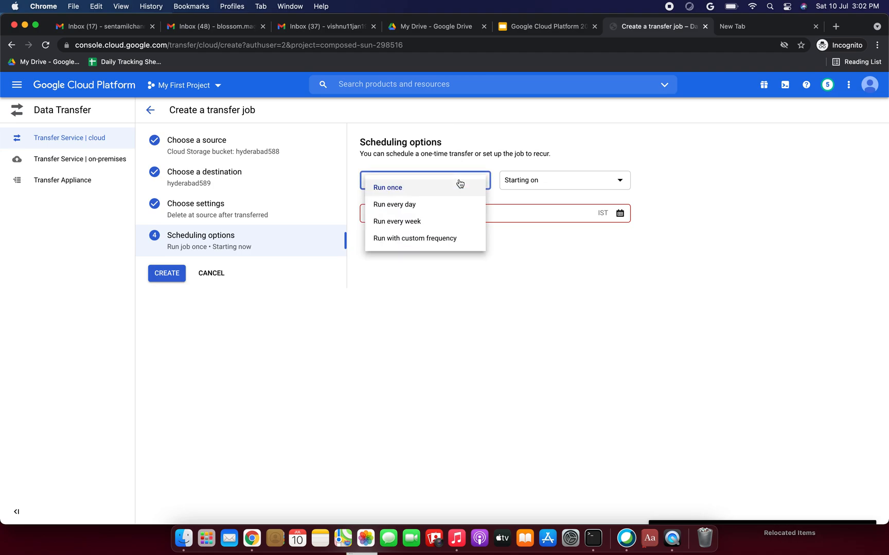
left_click(454, 205)
left_click(545, 181)
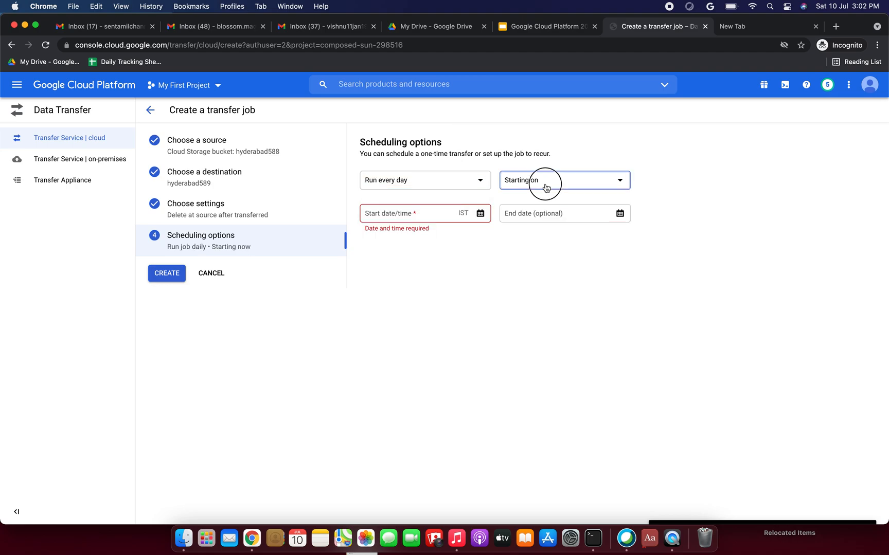
left_click(544, 190)
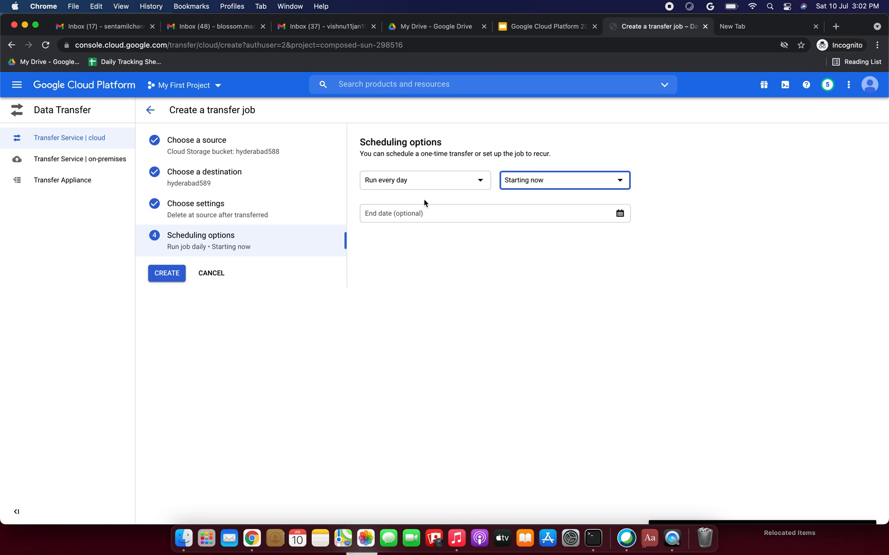
left_click(540, 188)
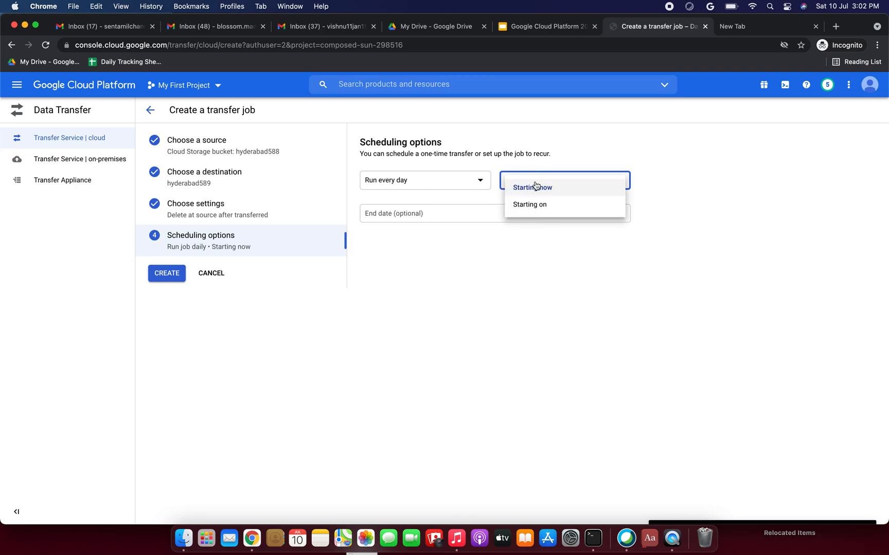
left_click(537, 204)
left_click(527, 185)
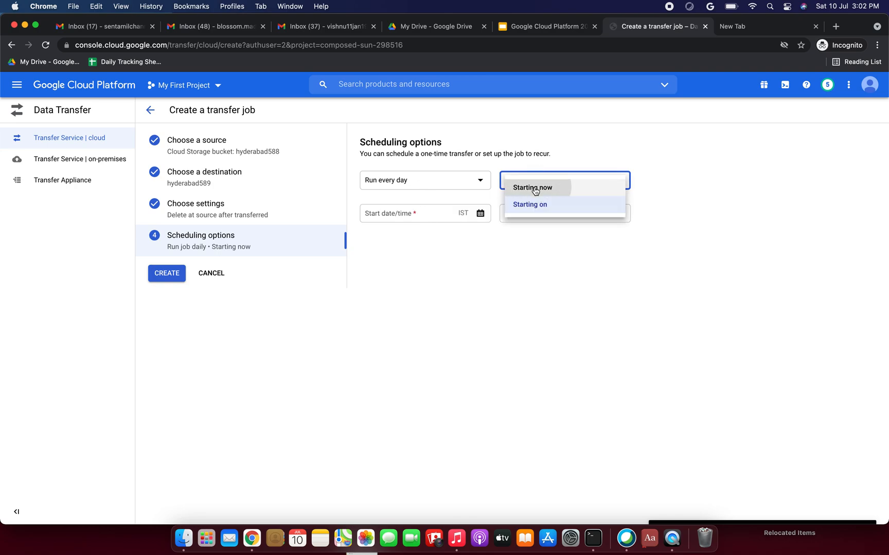
left_click(527, 187)
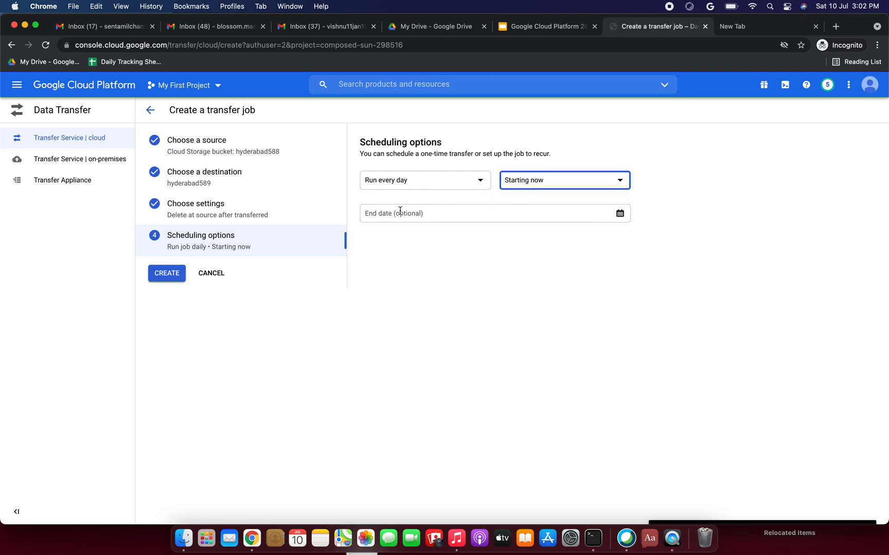
Try the weekly and custom frequency schedules and inspect the start, end date and repeat unit settings.
left_click(441, 185)
left_click(433, 223)
left_click(551, 185)
left_click(447, 189)
left_click(435, 185)
left_click(431, 239)
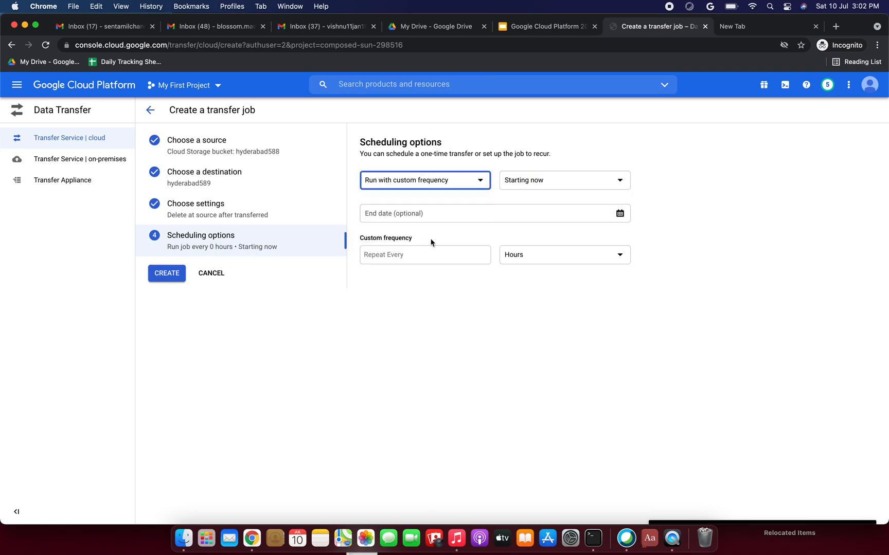
left_click(545, 182)
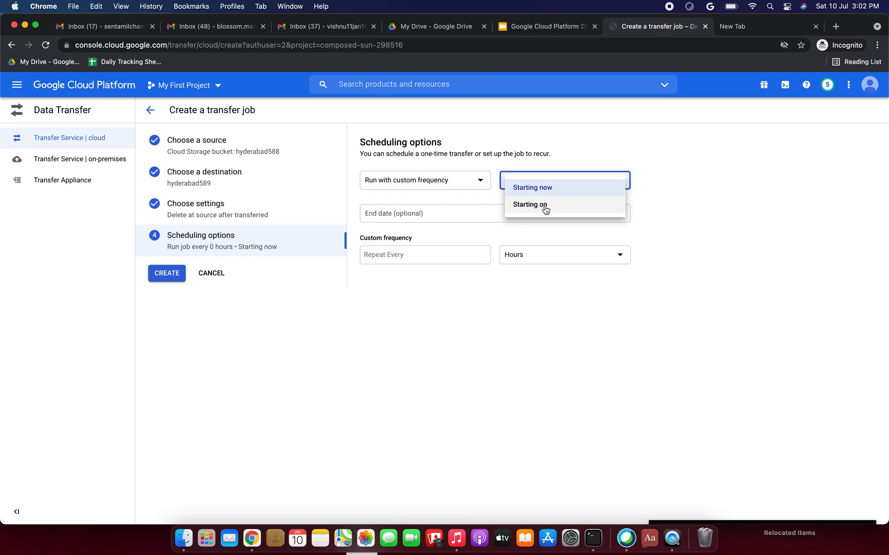
left_click(477, 201)
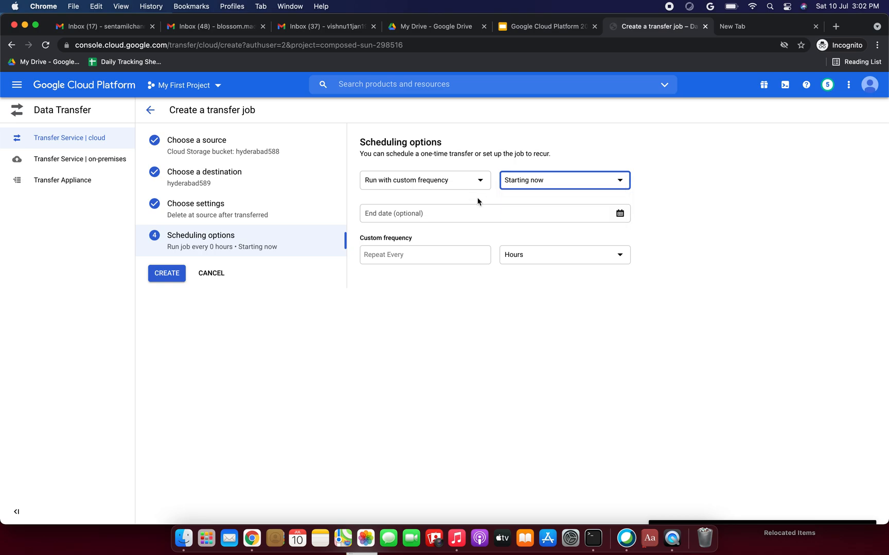
left_click(437, 216)
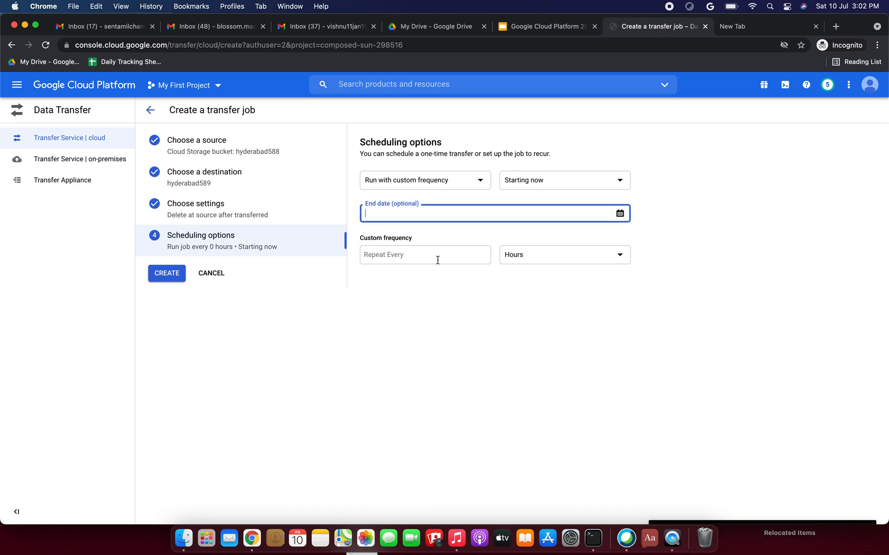
left_click(535, 260)
left_click(473, 321)
Schedule the job to run once, starting now, and create the transfer job.
left_click(456, 183)
left_click(427, 187)
left_click(532, 186)
left_click(535, 188)
left_click(515, 233)
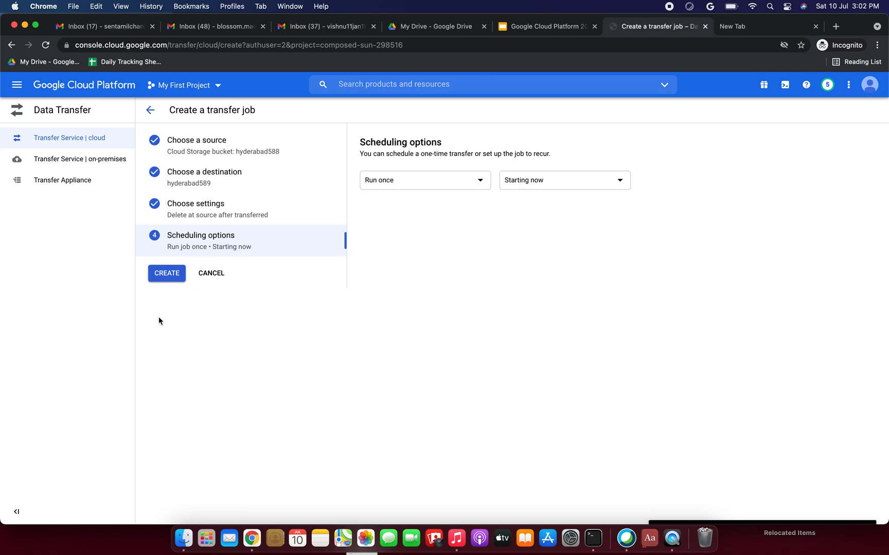
left_click(167, 273)
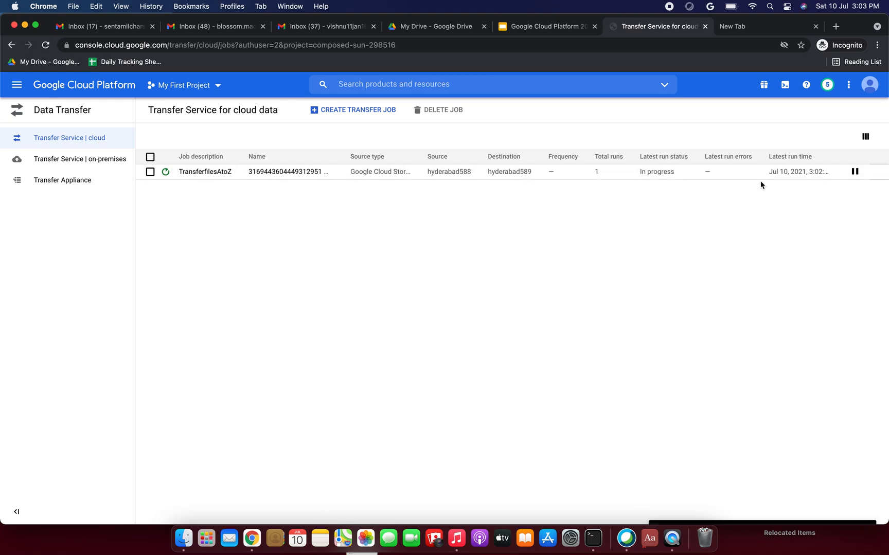
Pause the running TransferfilesAtoZ job and resume it.
left_click(854, 172)
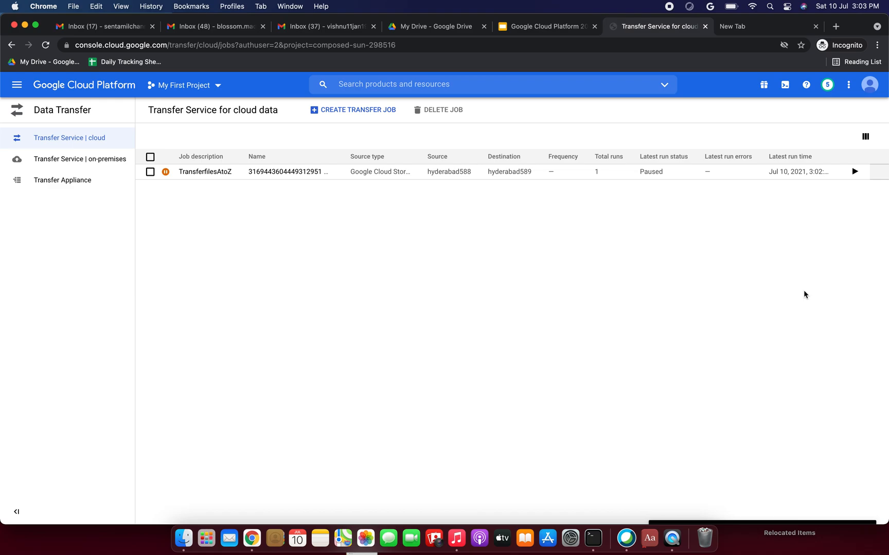
left_click(855, 174)
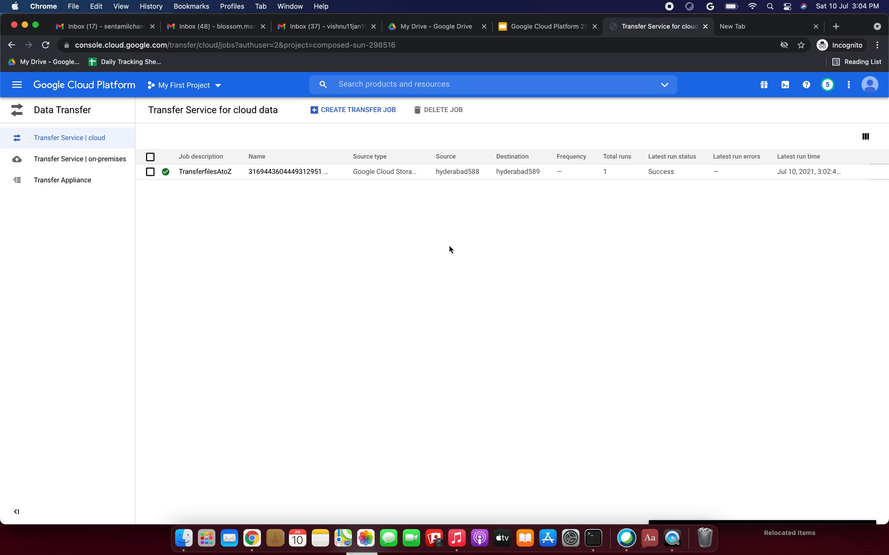
Go to the Cloud Storage bucket list and open the source bucket hyderabad588 to check its objects.
left_click(16, 85)
mouse_move(68, 119)
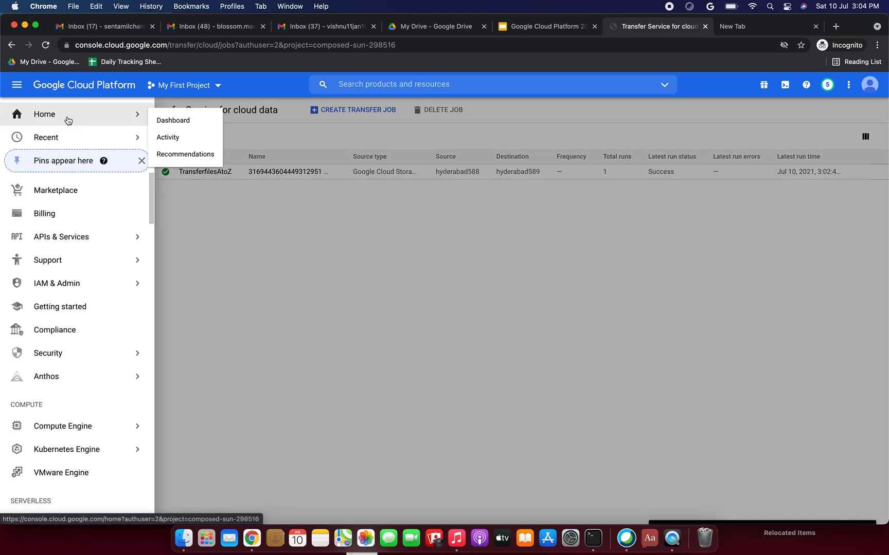
left_click(67, 120)
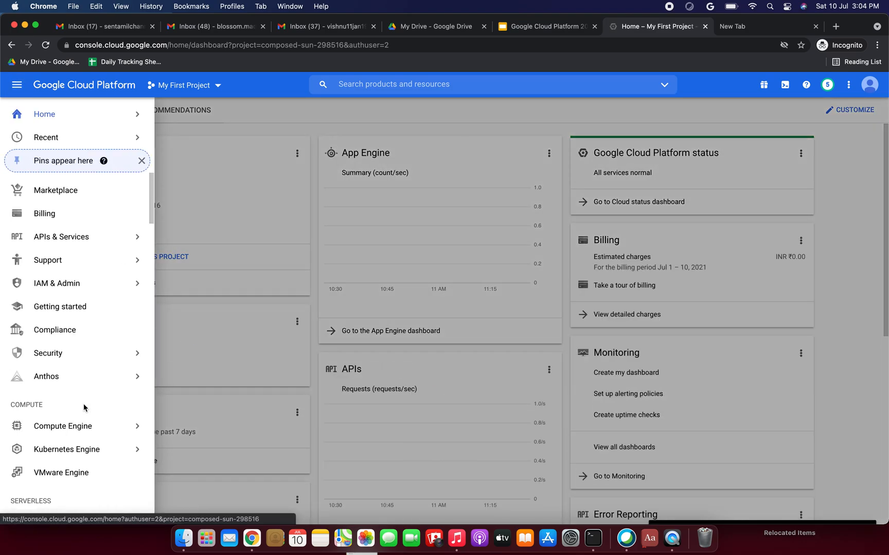
scroll(82, 304, "down", 5)
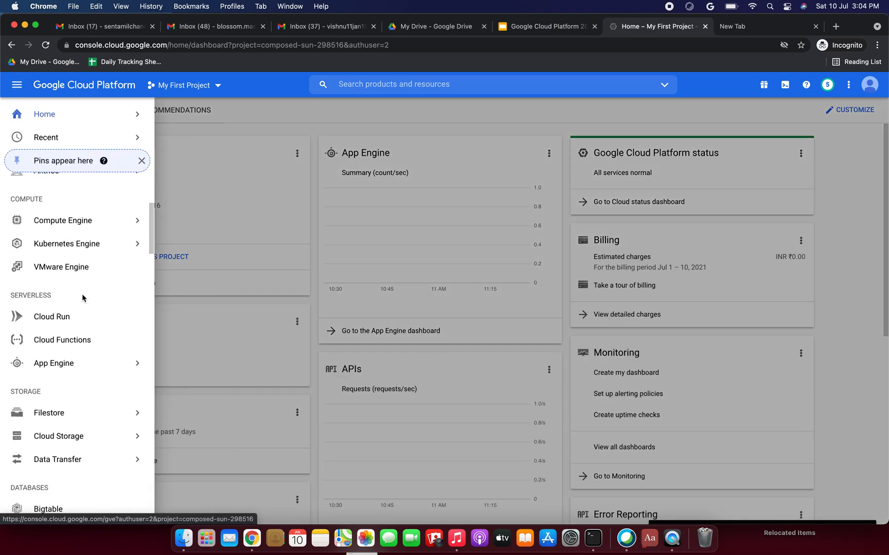
left_click(63, 437)
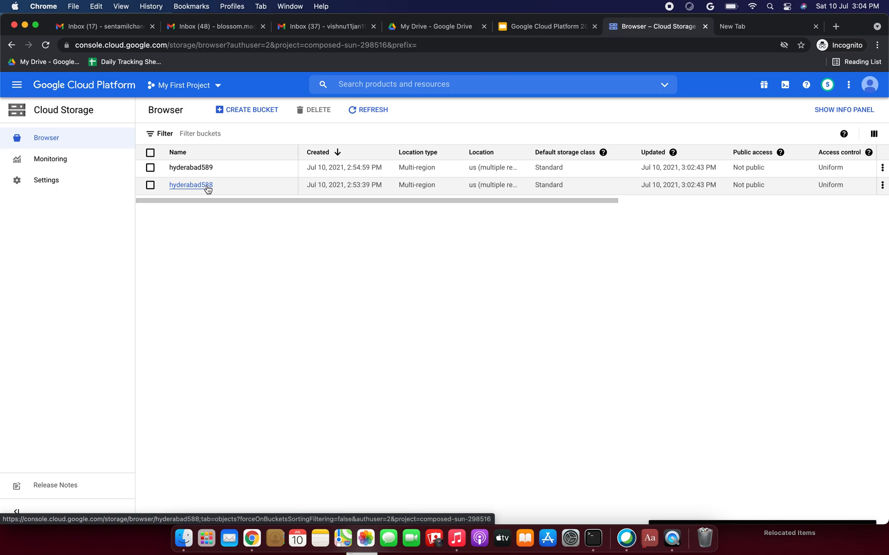
left_click(207, 189)
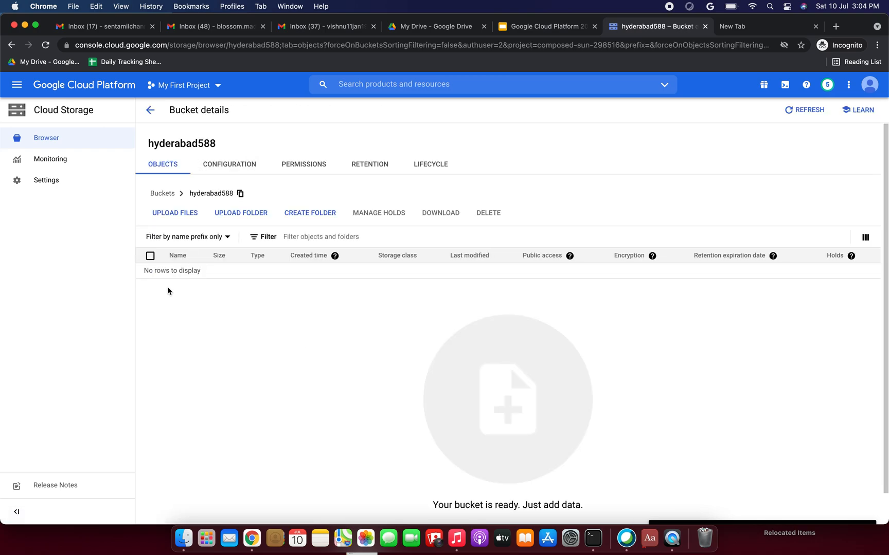
Check the objects transferred into the destination bucket hyderabad589 and return to the bucket list.
left_click(150, 112)
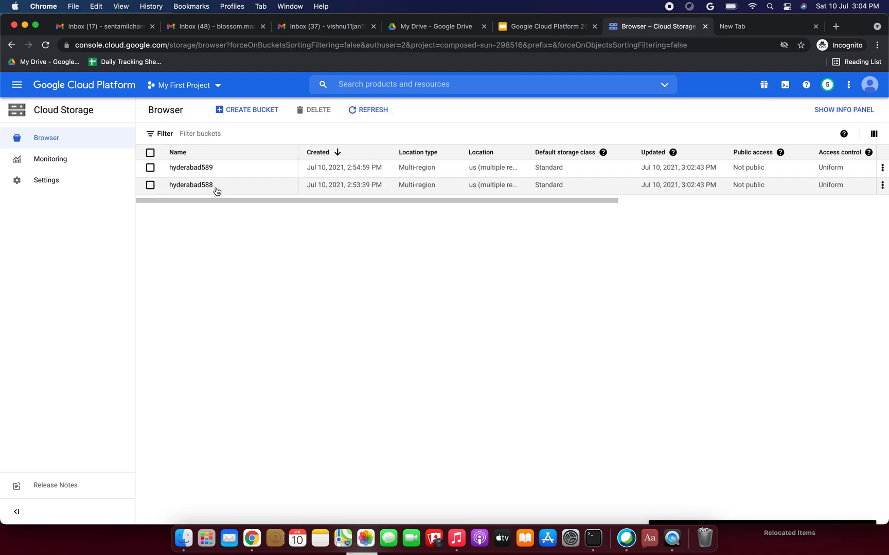
left_click(211, 173)
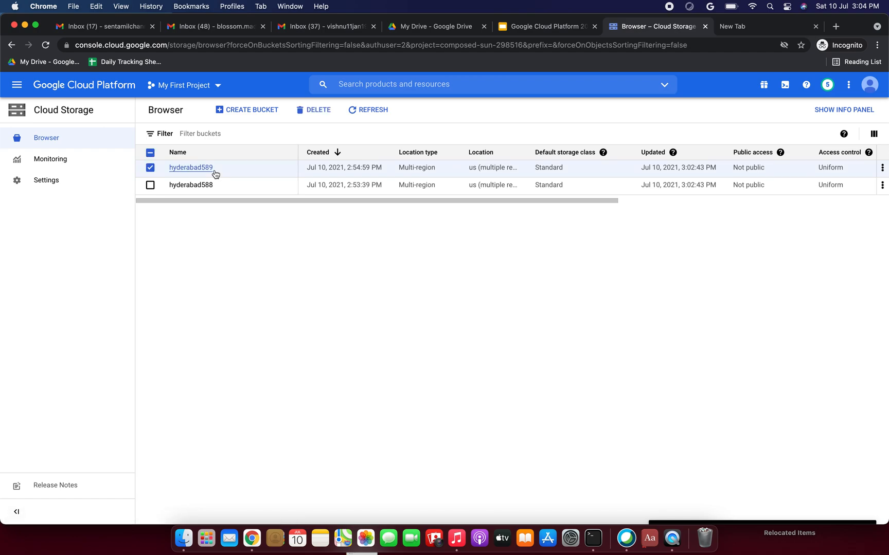
left_click(188, 167)
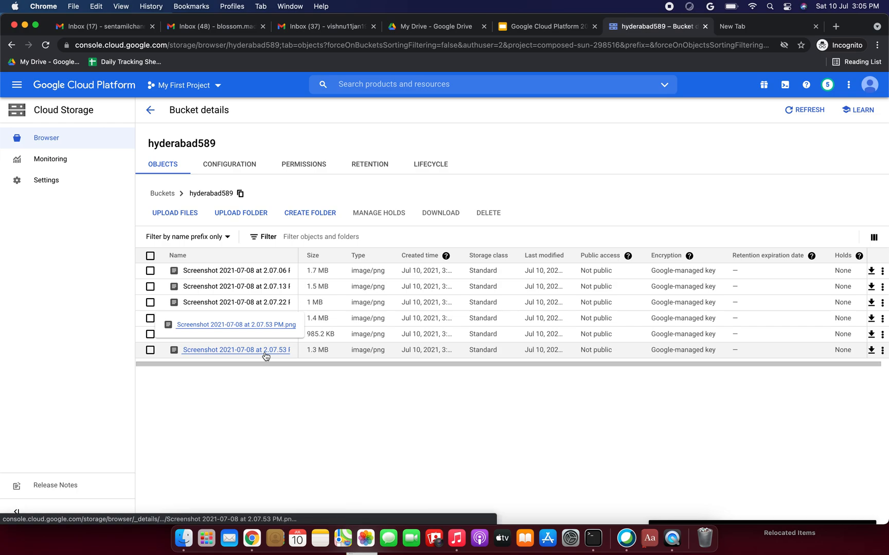
left_click(149, 110)
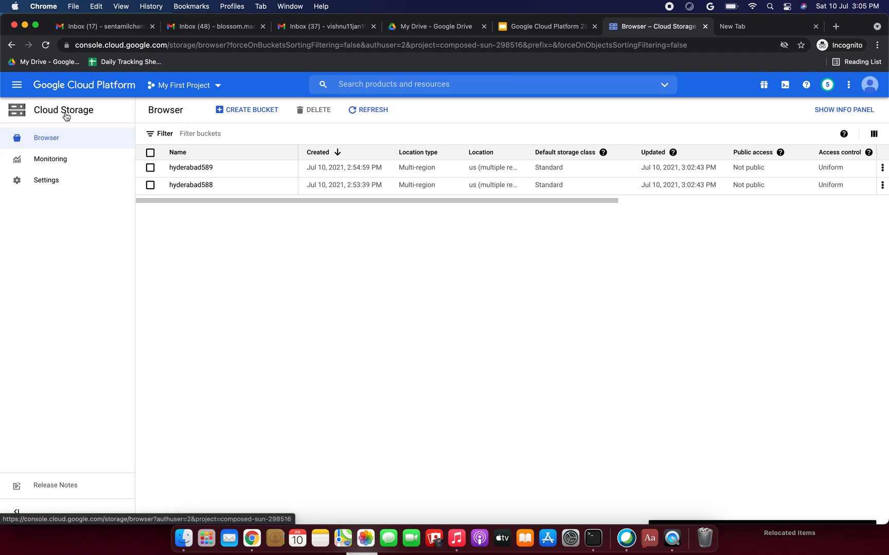
Go to the Data Transfer service for cloud data and start a new transfer job.
left_click(16, 85)
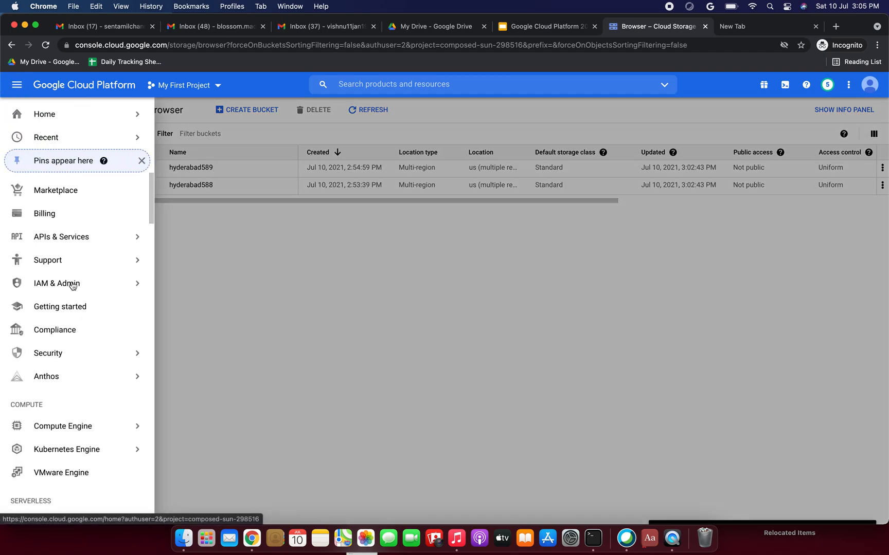
scroll(81, 397, "down", 3)
scroll(74, 422, "down", 3)
mouse_move(76, 404)
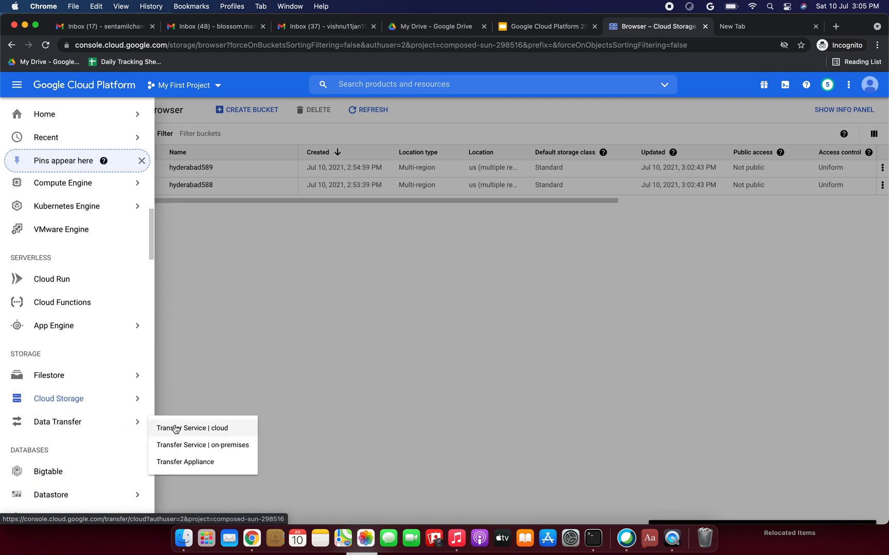
left_click(174, 424)
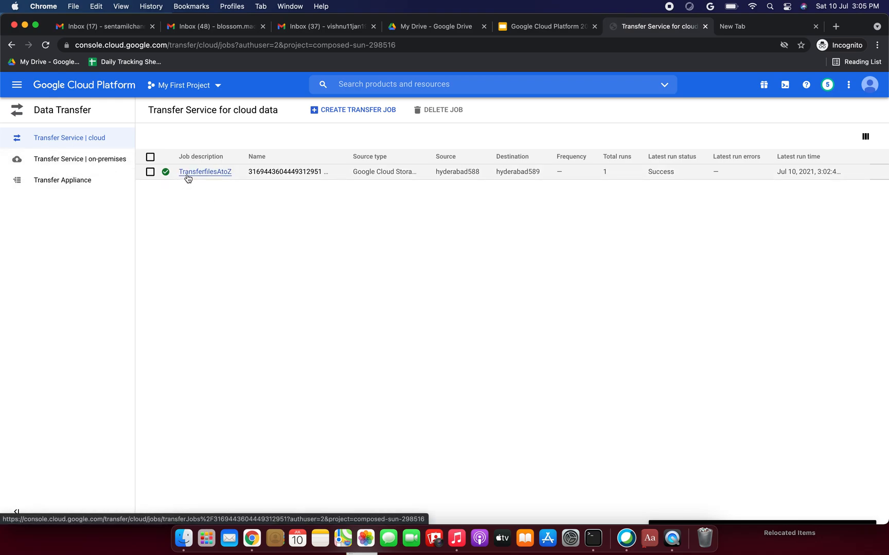
left_click(363, 115)
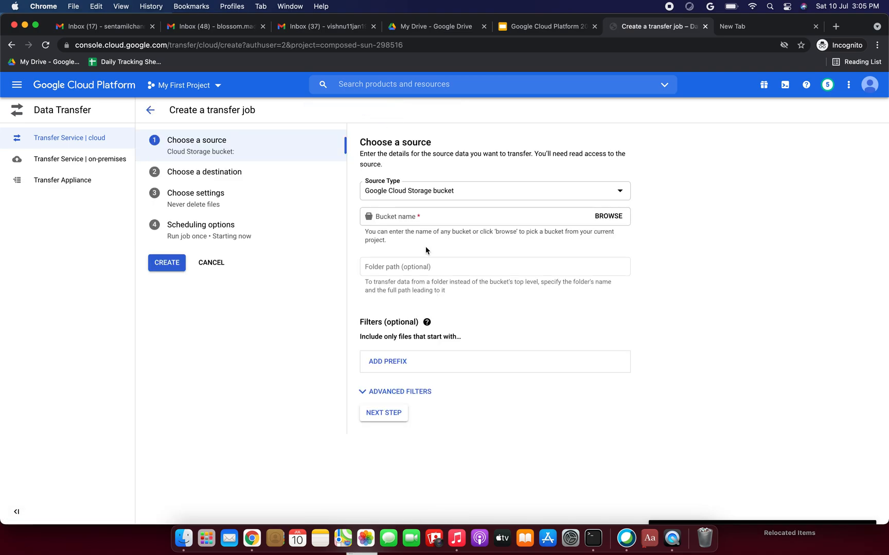